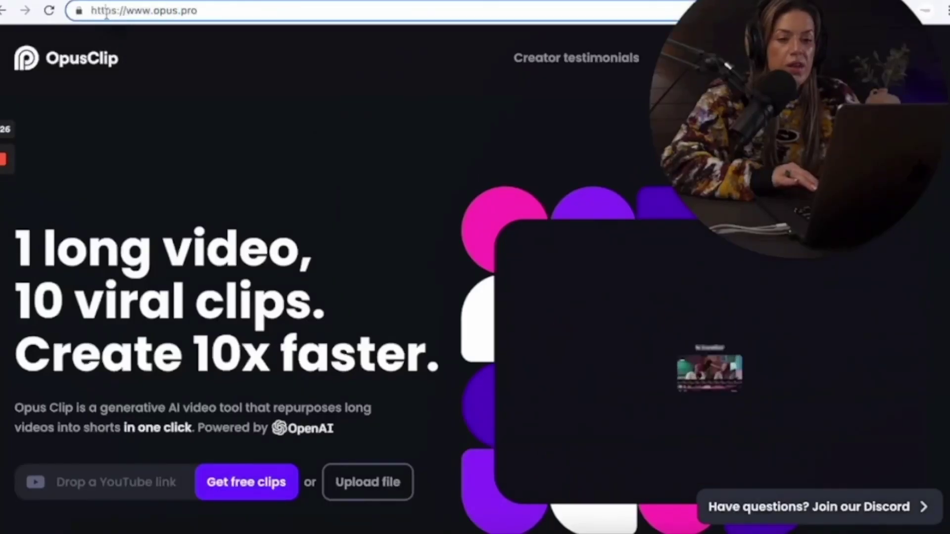
pyautogui.doubleClick(107, 11)
pyautogui.moveTo(126, 11); pyautogui.dragTo(203, 10)
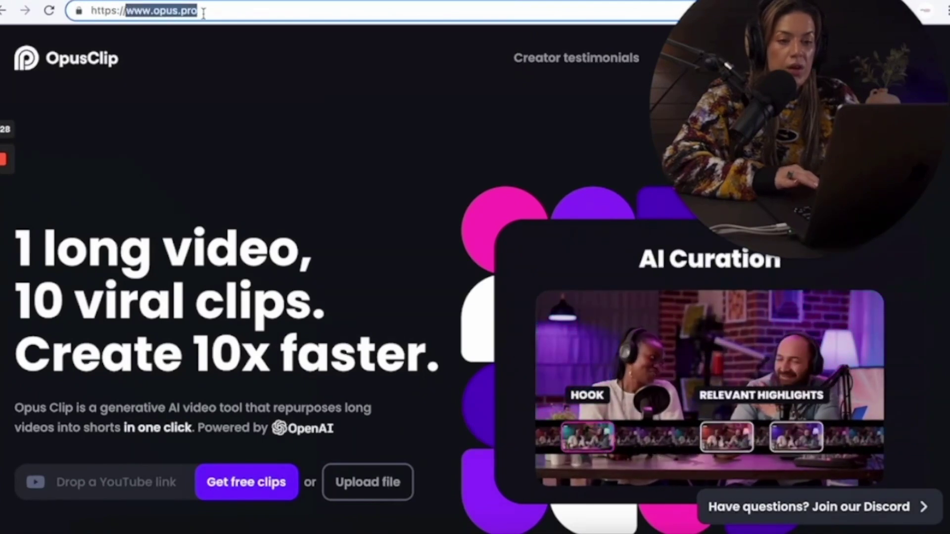
pyautogui.scroll(-2, 170, 63)
pyautogui.moveTo(20, 321); pyautogui.dragTo(365, 342)
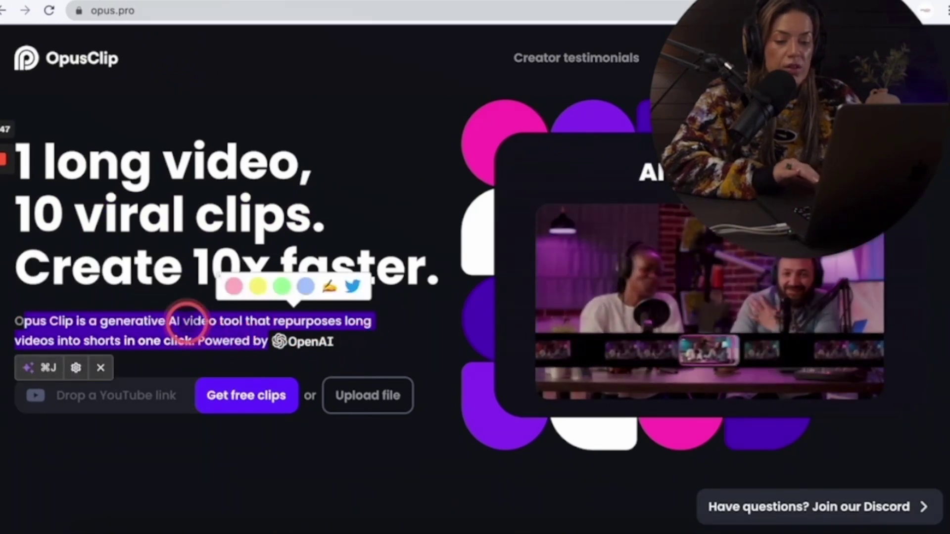
pyautogui.click(148, 266)
pyautogui.scroll(2, 699, 128)
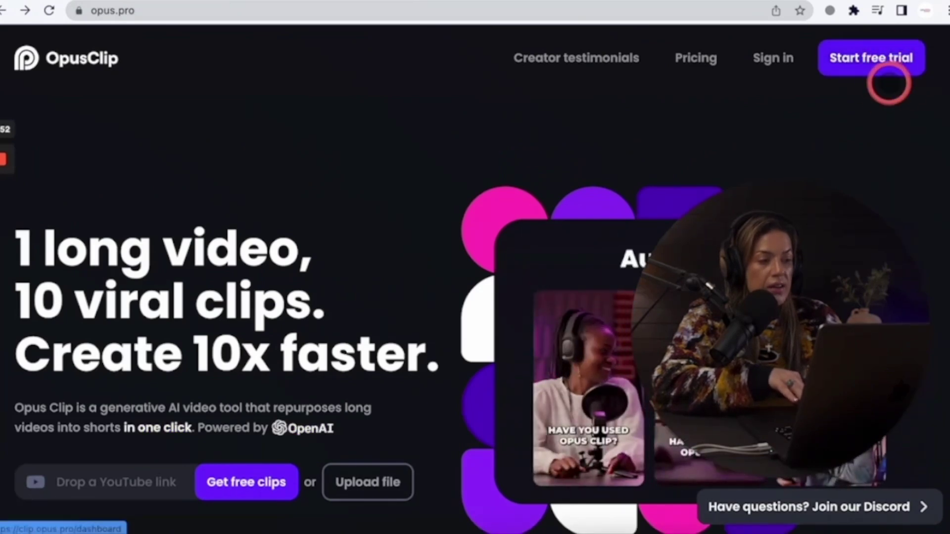
# Step: Start the OpusClip free trial with a Google account and focus the dashboard's link field
pyautogui.click(863, 64)
pyautogui.click(485, 353)
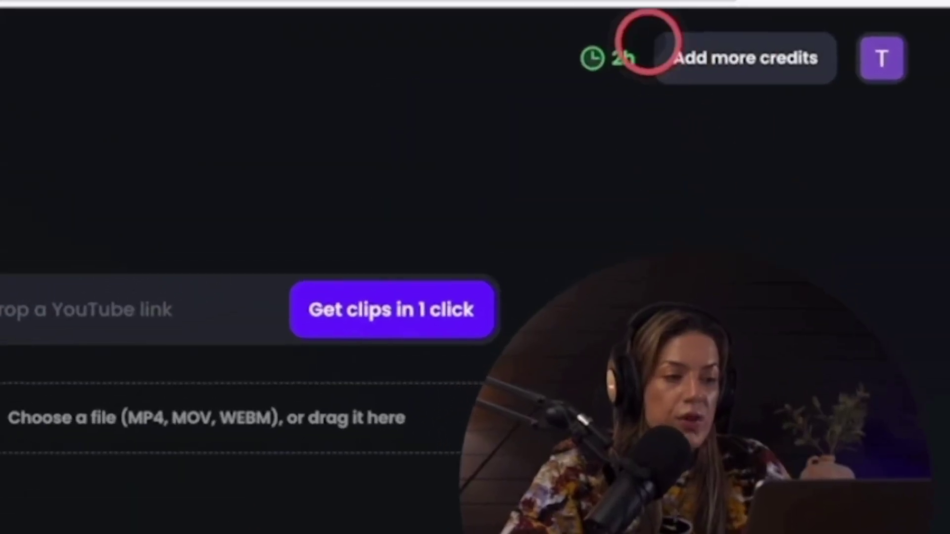
pyautogui.moveTo(726, 55)
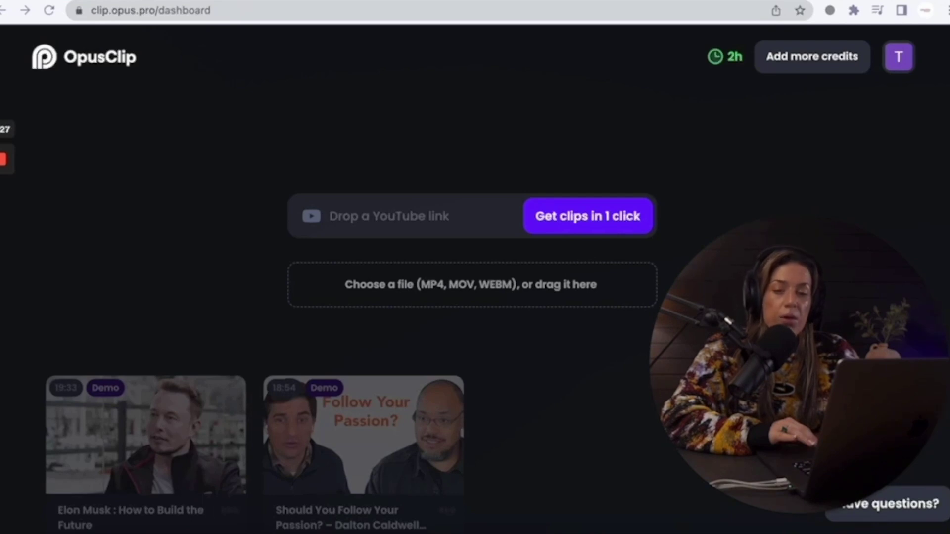
pyautogui.click(407, 209)
# Step: Paste the YouTube link, generate clips, and wait until the 99-score clip tops the list
pyautogui.write('/dV8OIVVOVPU?feature=share')
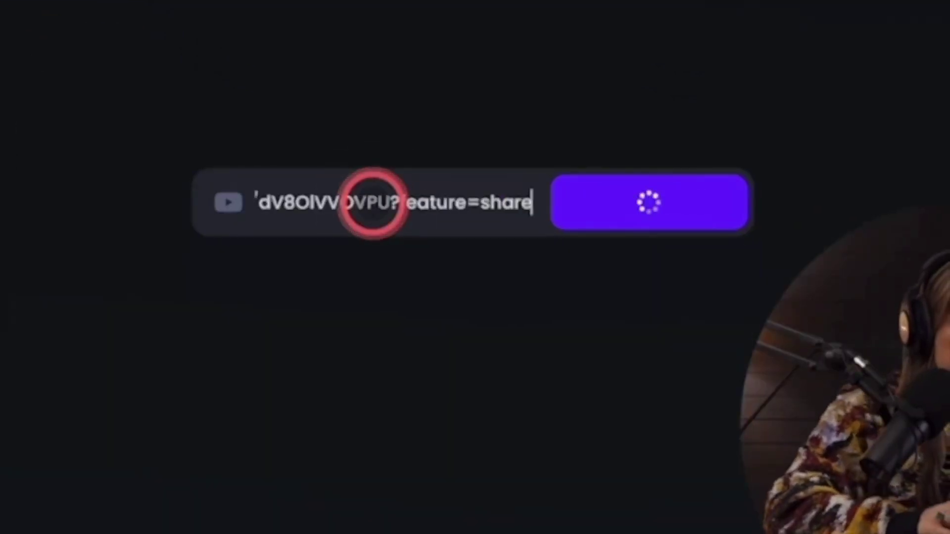
pyautogui.click(643, 203)
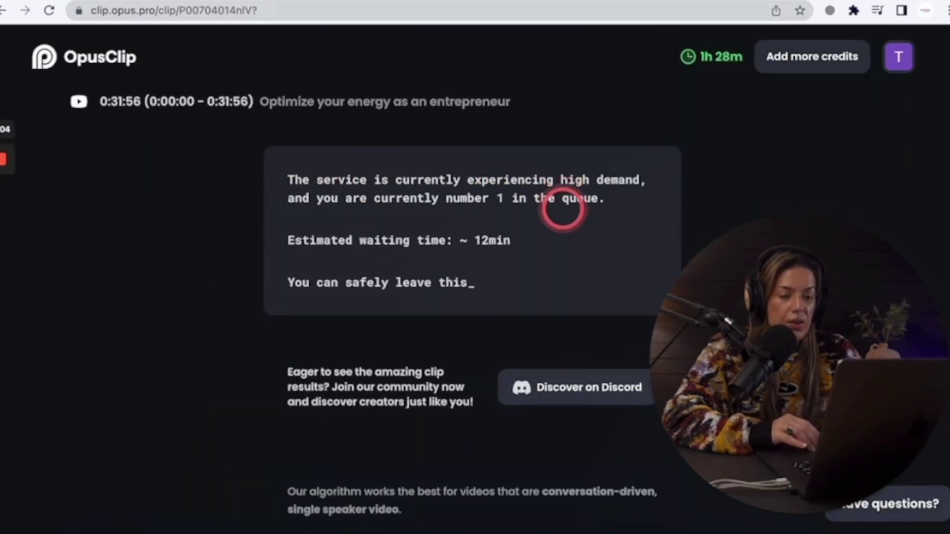
pyautogui.scroll(-1, 563, 207)
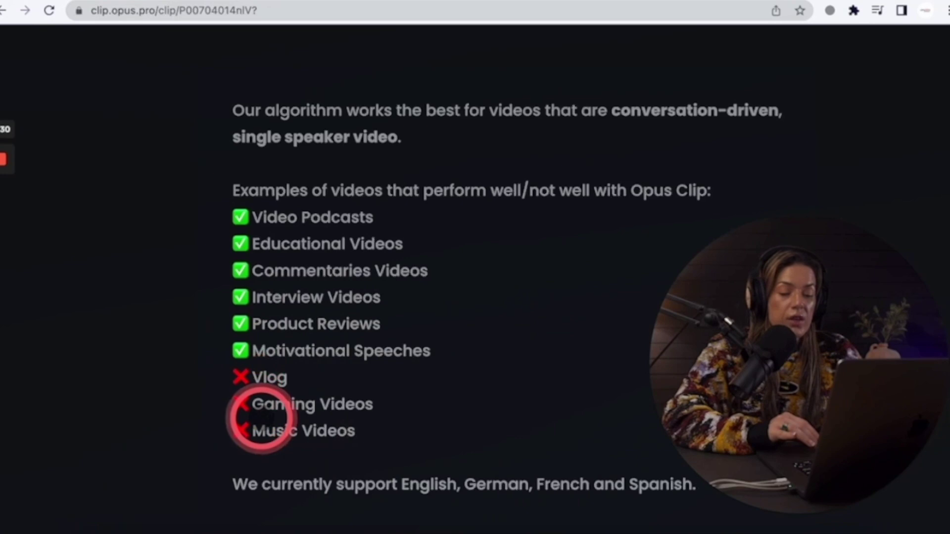
pyautogui.scroll(-2, 261, 418)
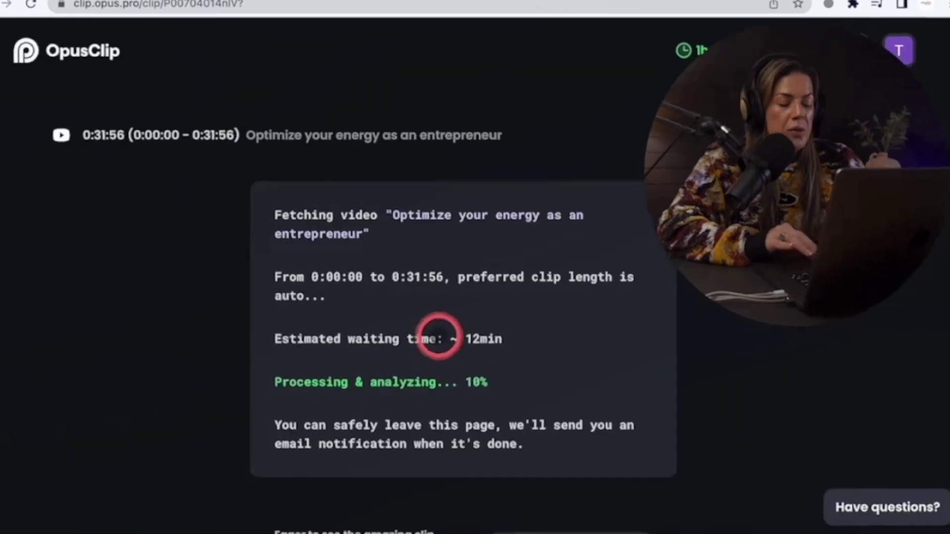
pyautogui.moveTo(439, 335); pyautogui.dragTo(515, 335)
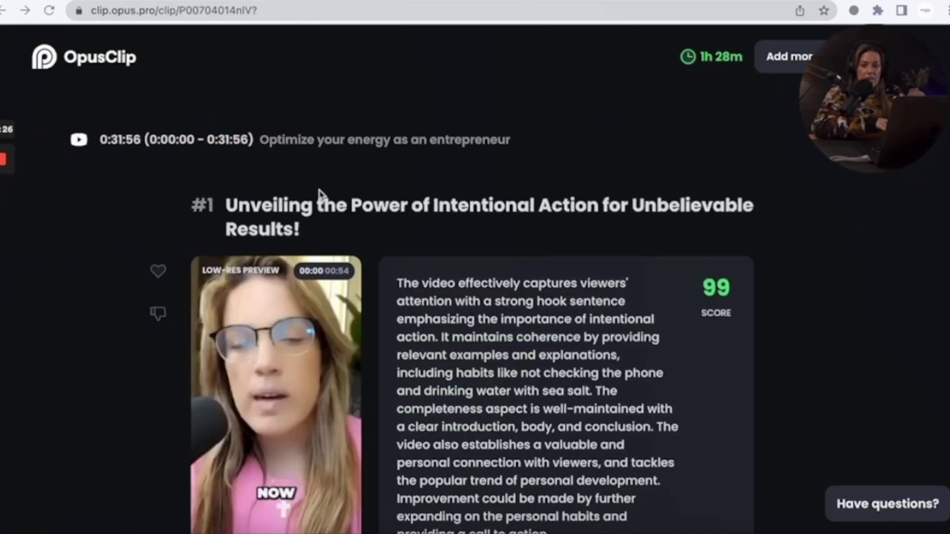
# Step: Scroll the results and highlight clip #1's title
pyautogui.scroll(-20, 320, 193)
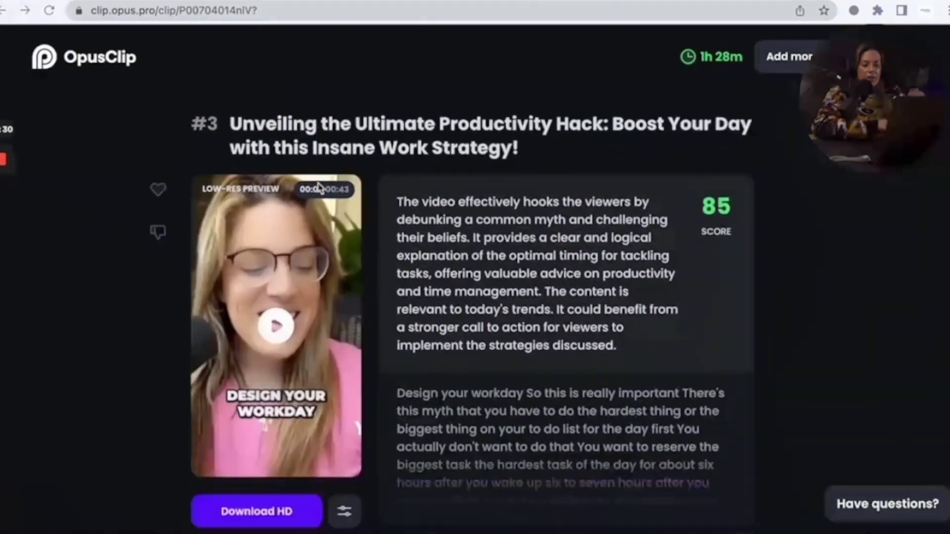
pyautogui.scroll(-20, 319, 188)
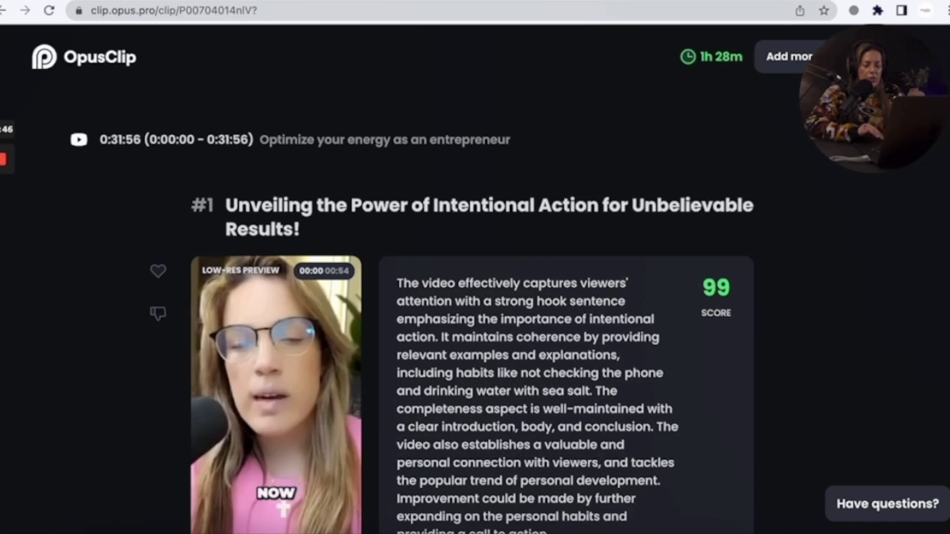
pyautogui.moveTo(300, 230); pyautogui.dragTo(173, 165)
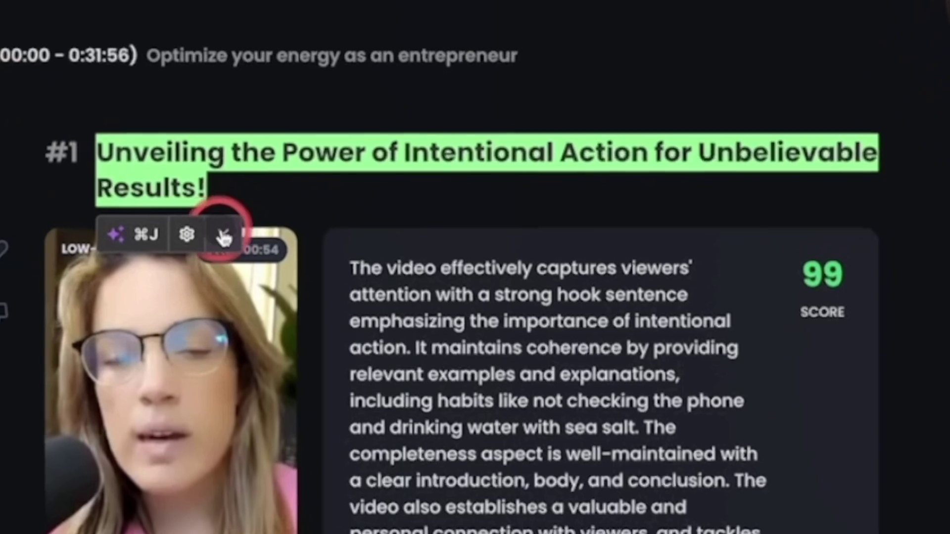
pyautogui.click(275, 250)
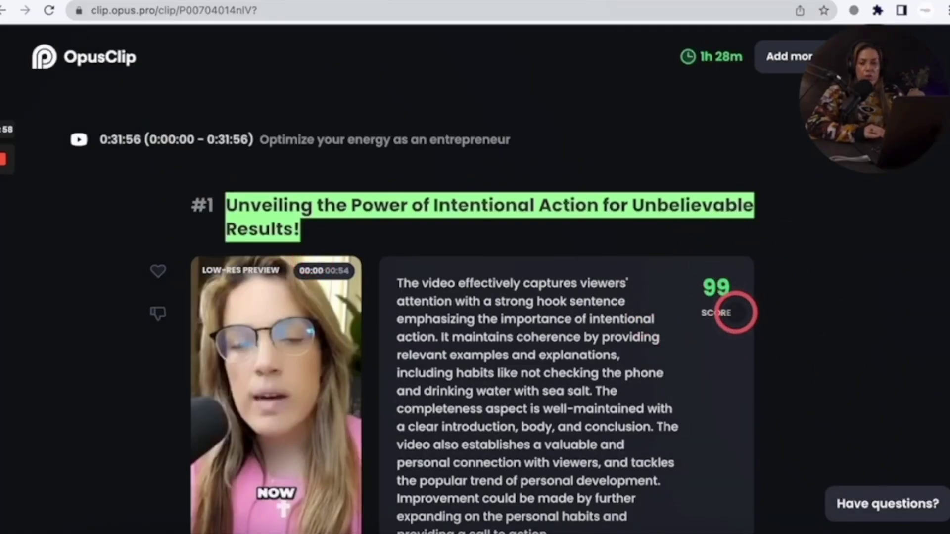
# Step: Highlight clip #1's improvement suggestion, play its preview, and open it in the editor
pyautogui.scroll(-1, 741, 322)
pyautogui.moveTo(717, 240)
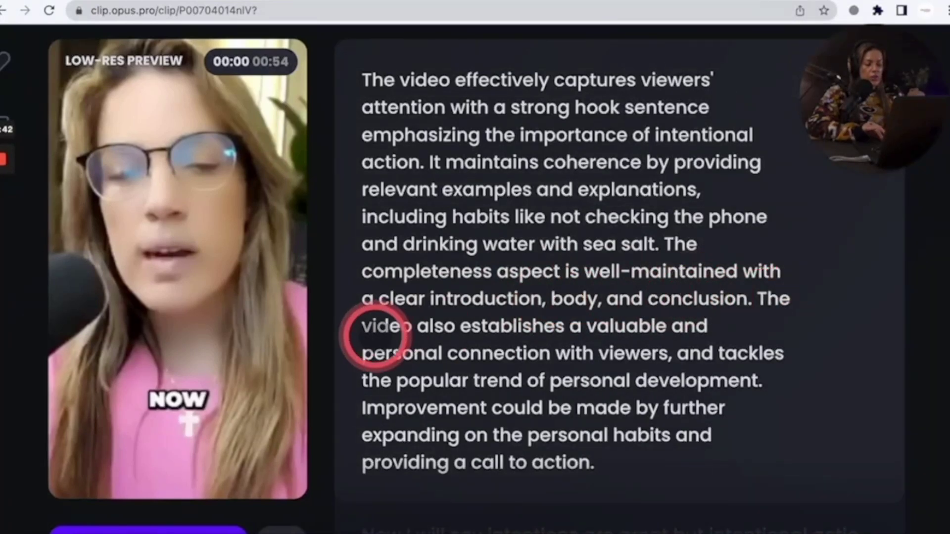
pyautogui.moveTo(364, 401); pyautogui.dragTo(616, 468)
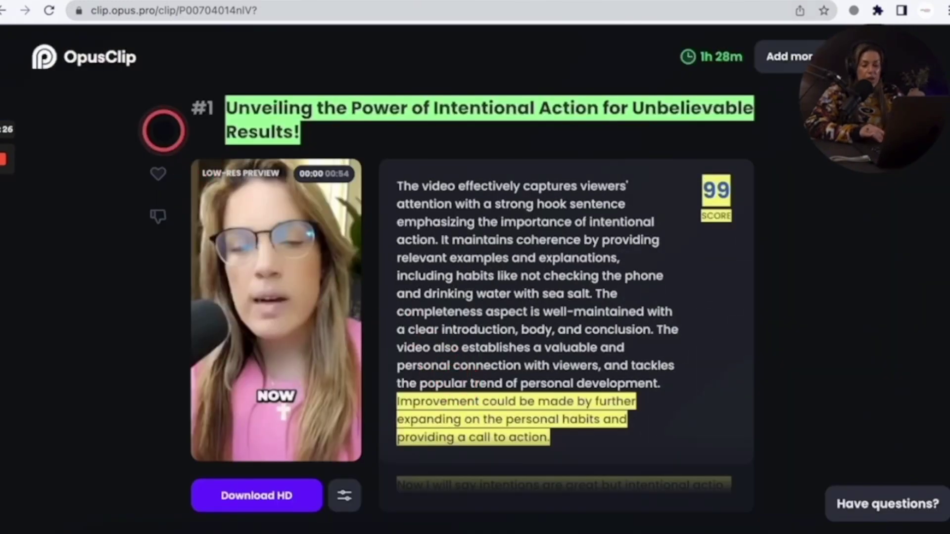
pyautogui.click(274, 308)
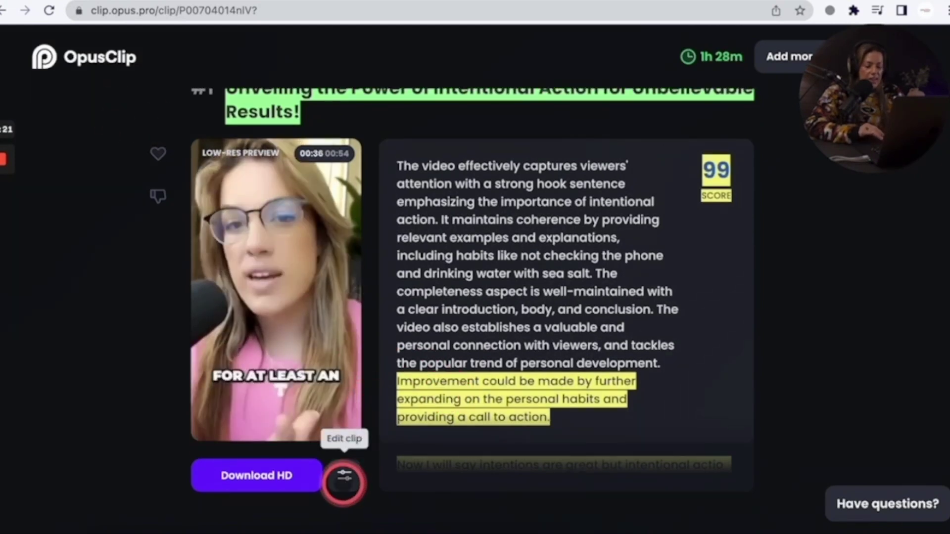
pyautogui.click(343, 482)
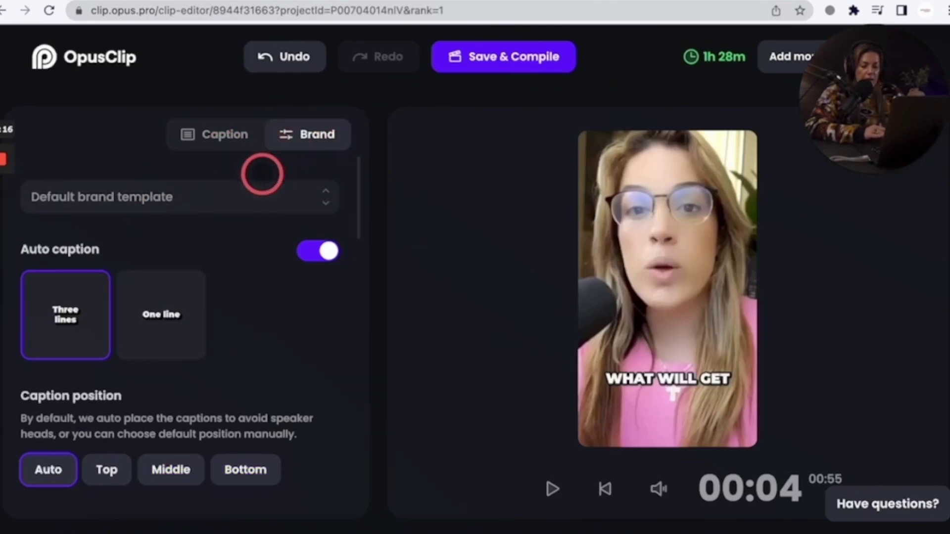
# Step: Compare one-line and three-line captions during playback, settling on one line
pyautogui.click(150, 304)
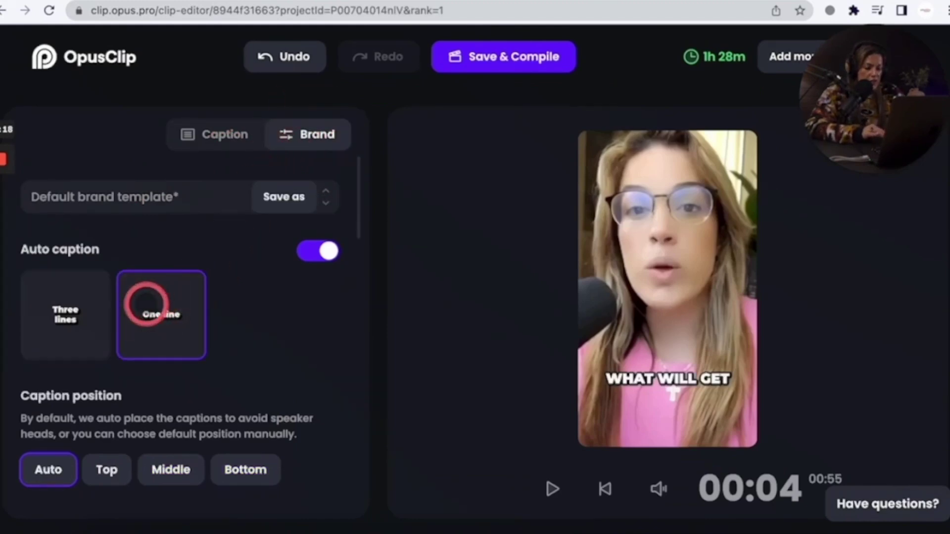
pyautogui.click(30, 311)
pyautogui.click(159, 318)
pyautogui.click(553, 490)
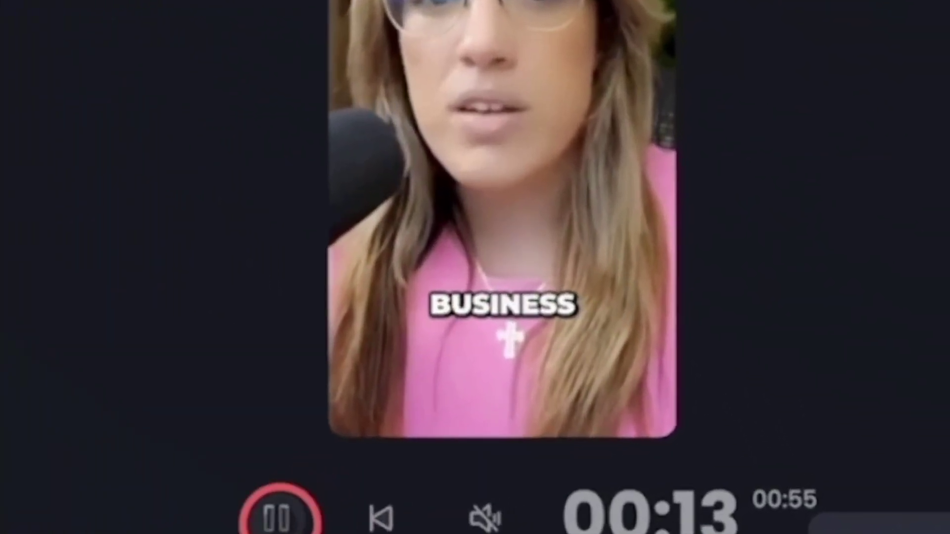
pyautogui.click(382, 507)
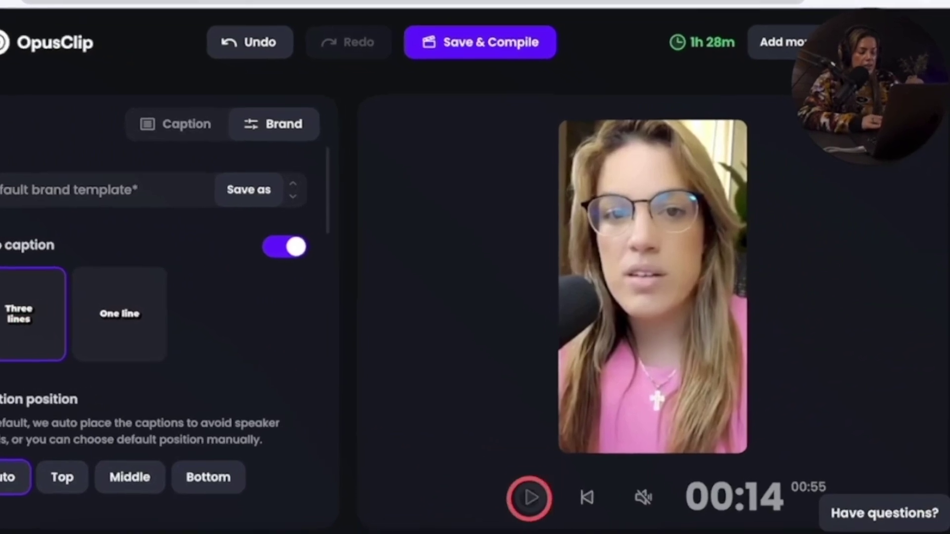
pyautogui.click(537, 485)
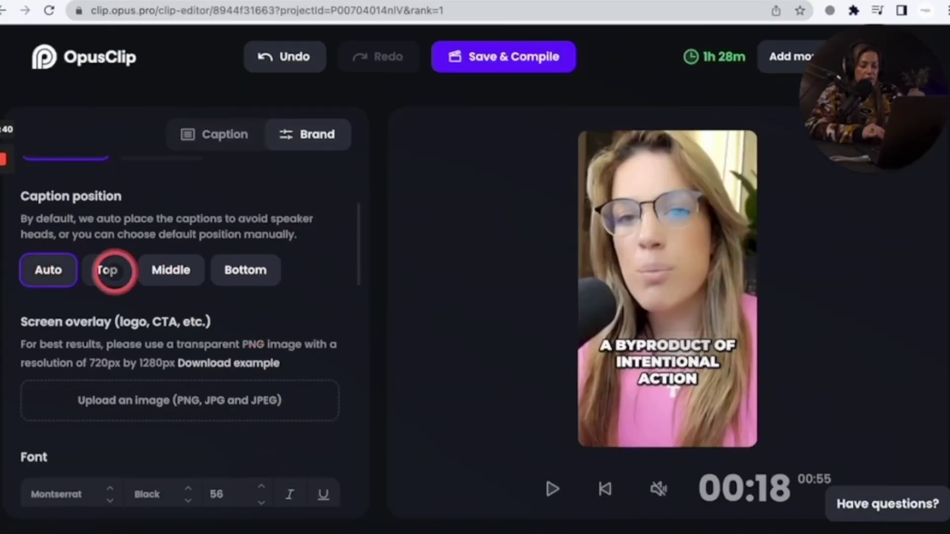
# Step: Try the caption positions Top, Middle, then Bottom
pyautogui.click(114, 272)
pyautogui.click(159, 279)
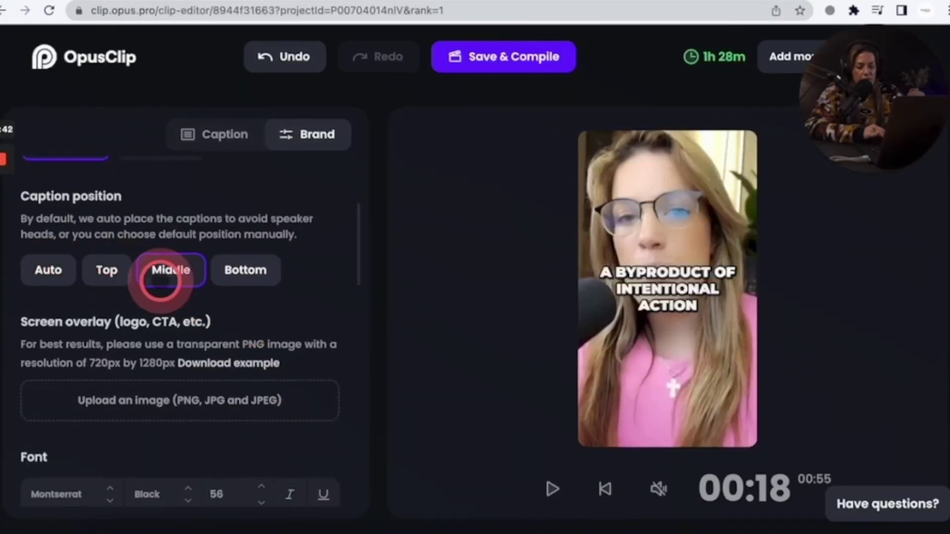
pyautogui.click(236, 285)
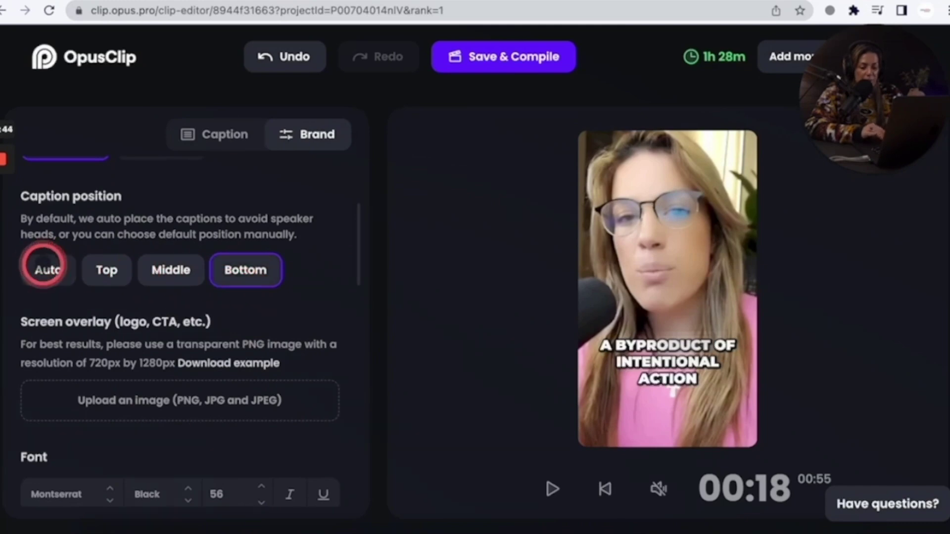
# Step: Mark the AI keywords highlighter, open the green highlight colour, and view the transcript
pyautogui.scroll(-3, 65, 247)
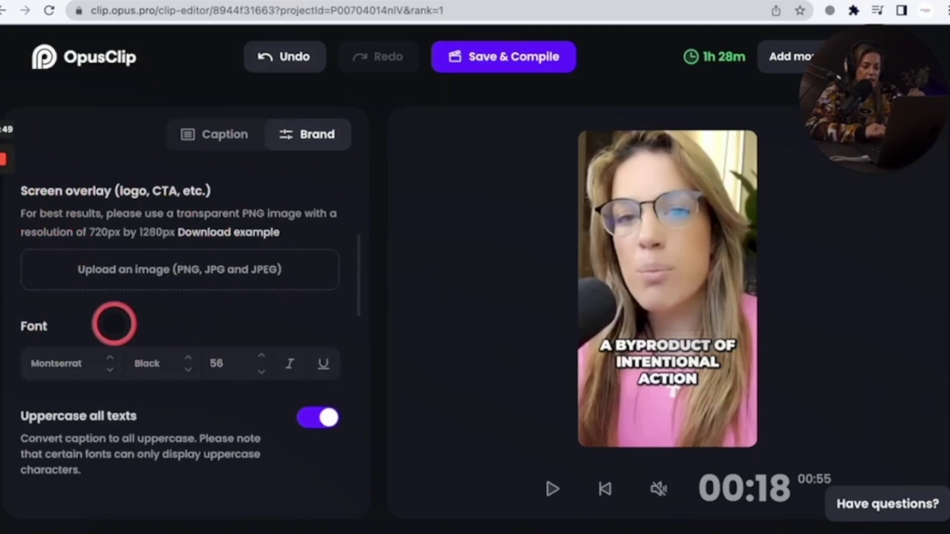
pyautogui.scroll(-5, 66, 334)
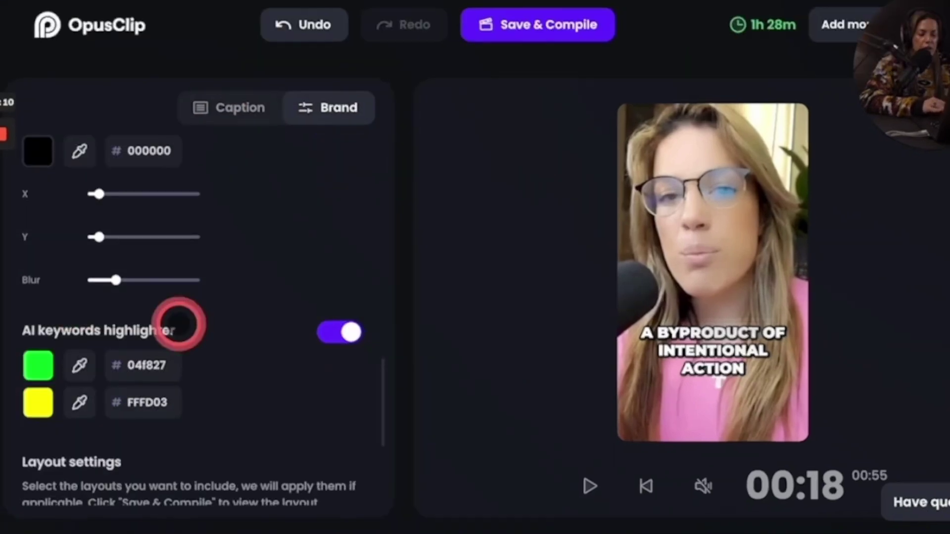
pyautogui.moveTo(179, 324); pyautogui.dragTo(17, 328)
pyautogui.click(242, 412)
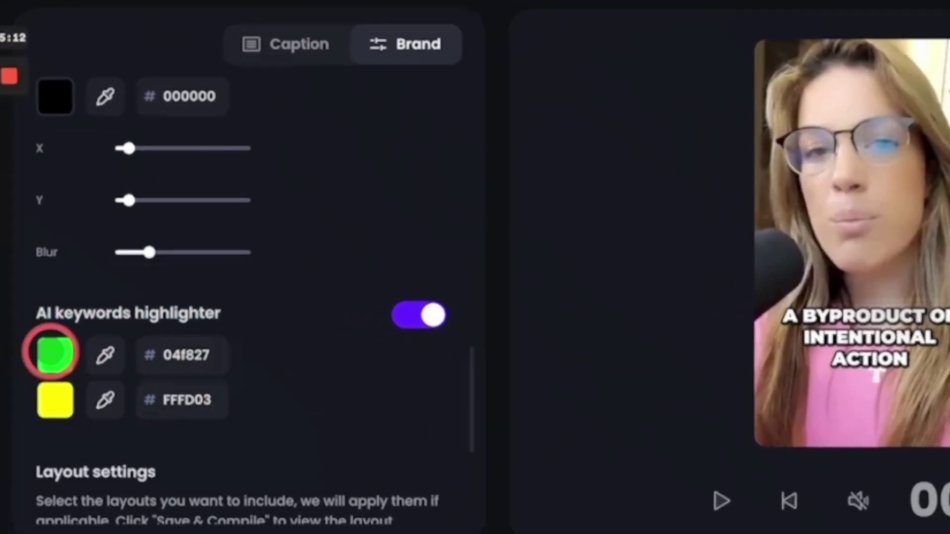
pyautogui.click(54, 352)
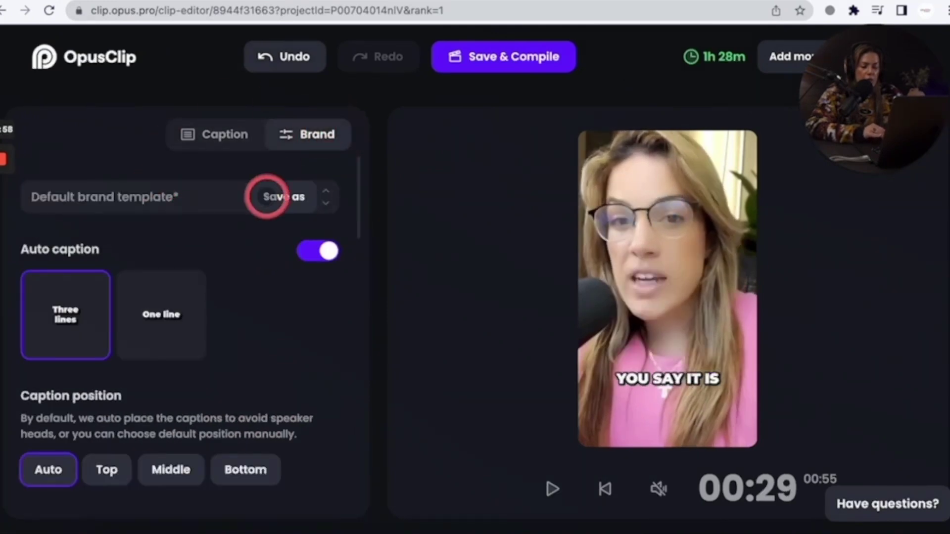
pyautogui.click(184, 126)
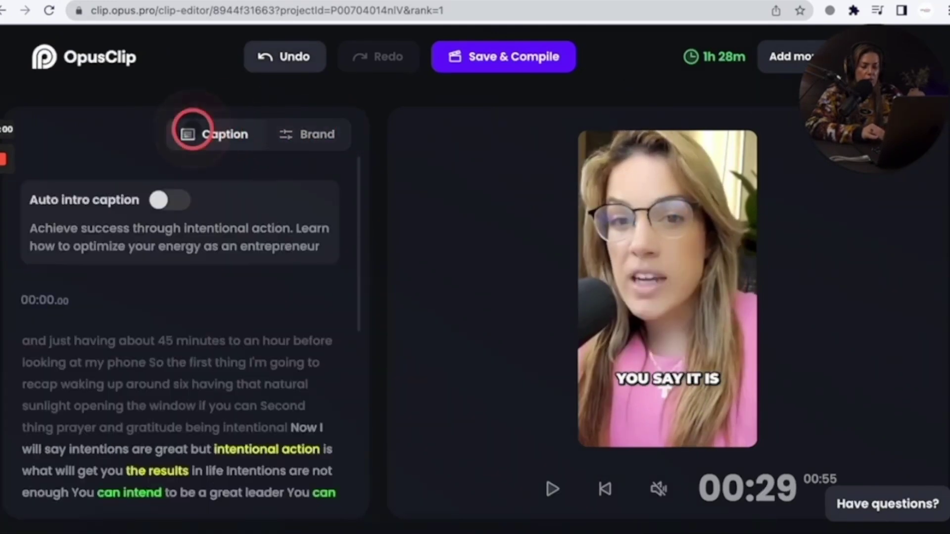
# Step: Turn the green-highlighted words 'can' and 'intend' back to white
pyautogui.scroll(-8, 212, 233)
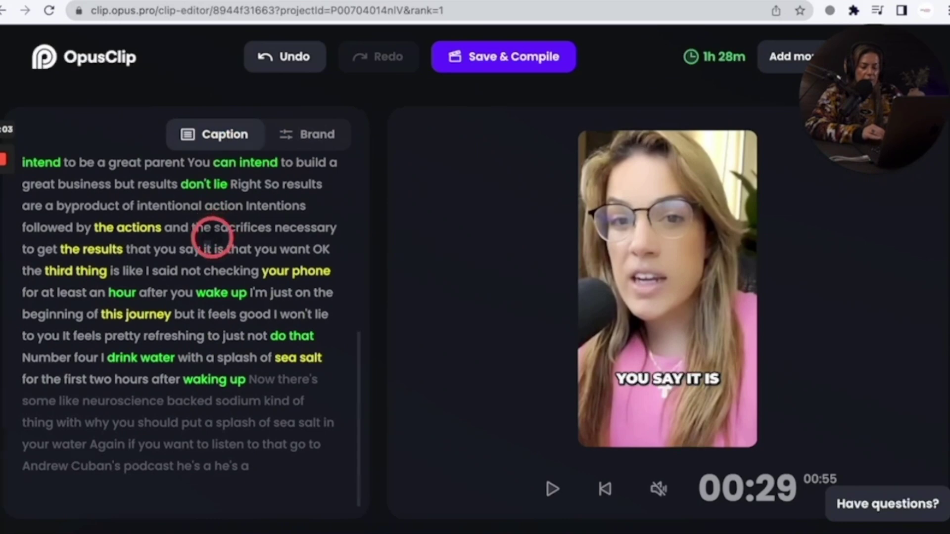
pyautogui.scroll(3, 197, 242)
pyautogui.click(110, 291)
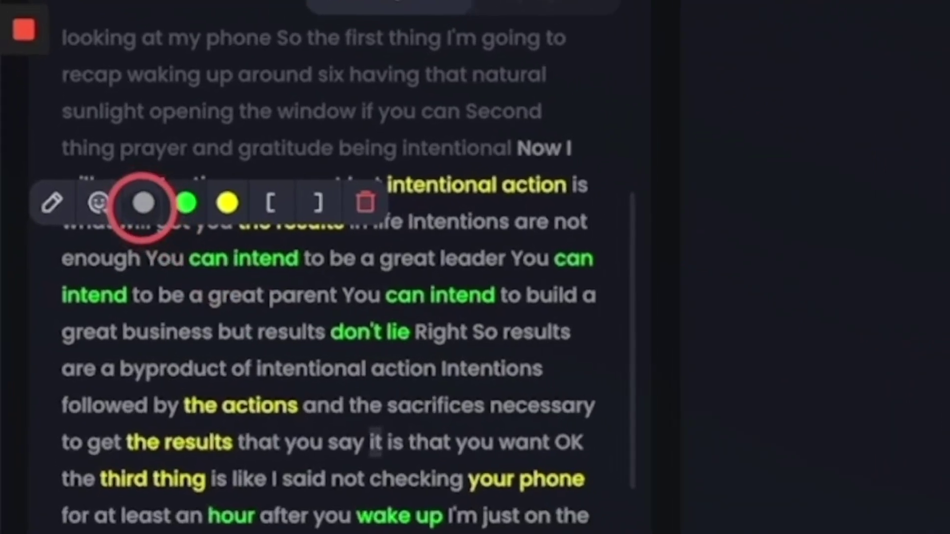
pyautogui.click(118, 224)
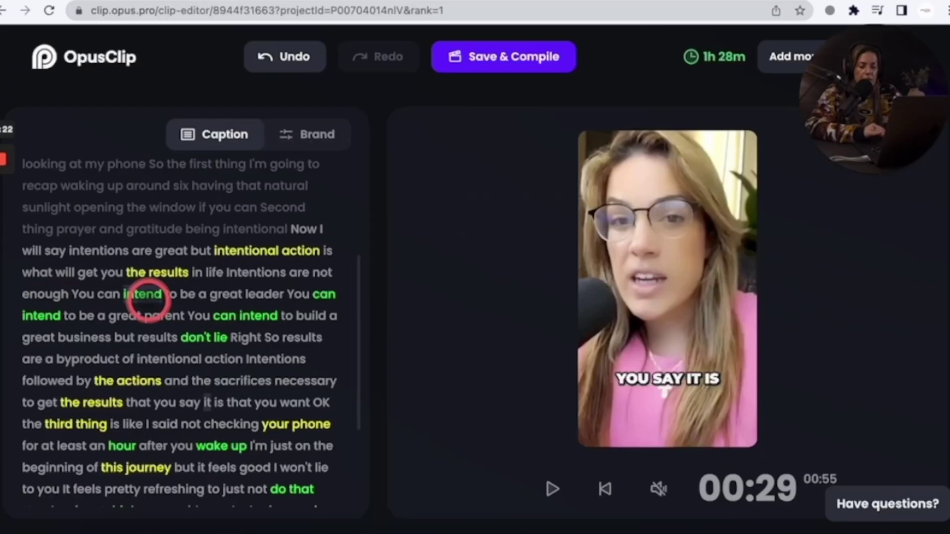
pyautogui.click(145, 296)
pyautogui.click(104, 262)
# Step: Save and compile the edited clip
pyautogui.scroll(-3, 159, 467)
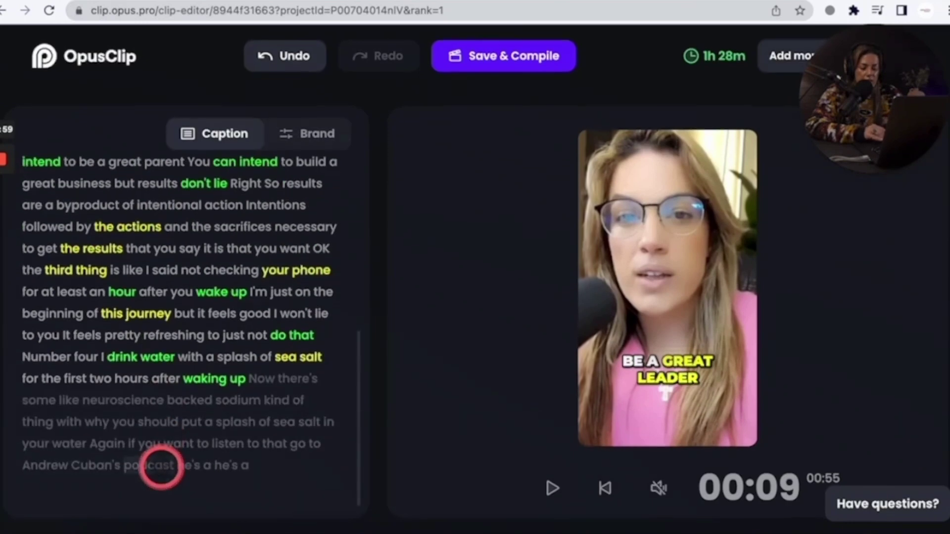
pyautogui.scroll(8, 158, 336)
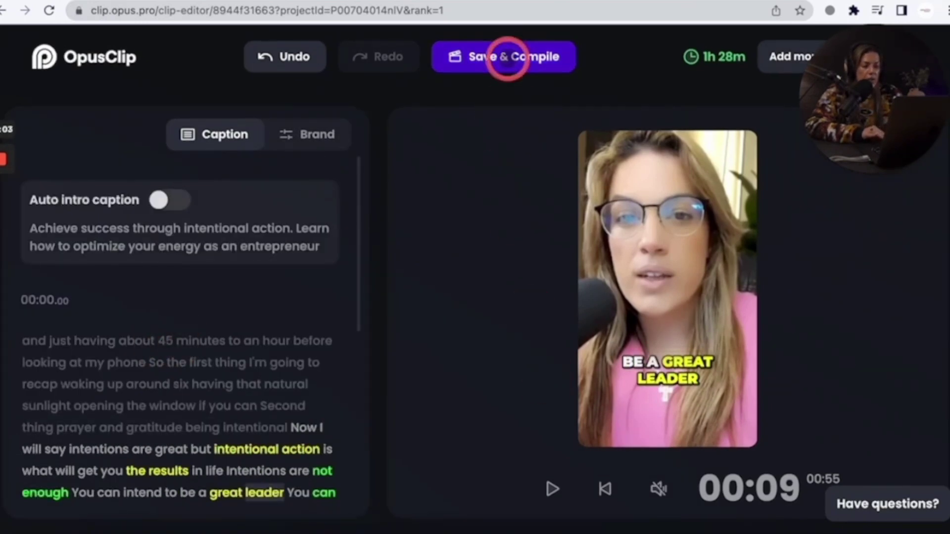
pyautogui.click(507, 57)
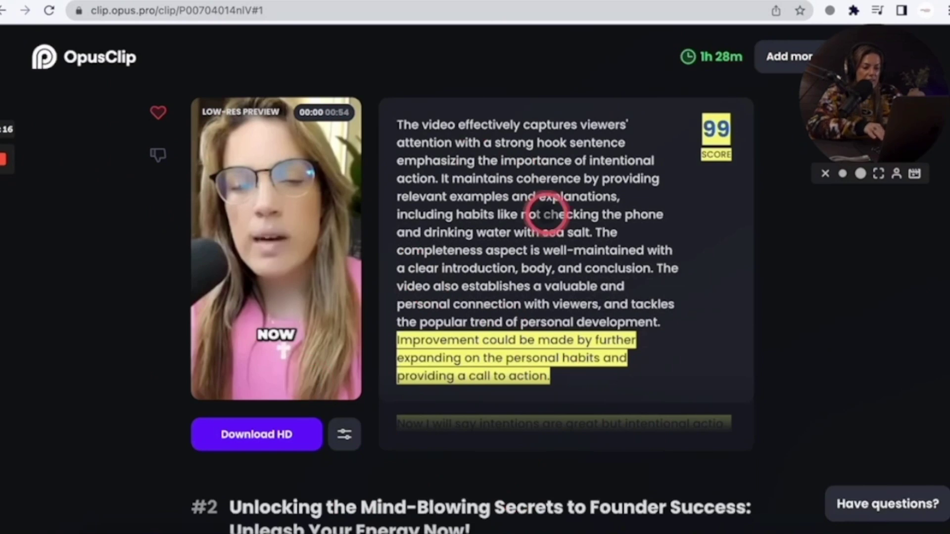
# Step: Download the first clip in HD and rename it Opus - Test Video Clip 1
pyautogui.click(215, 441)
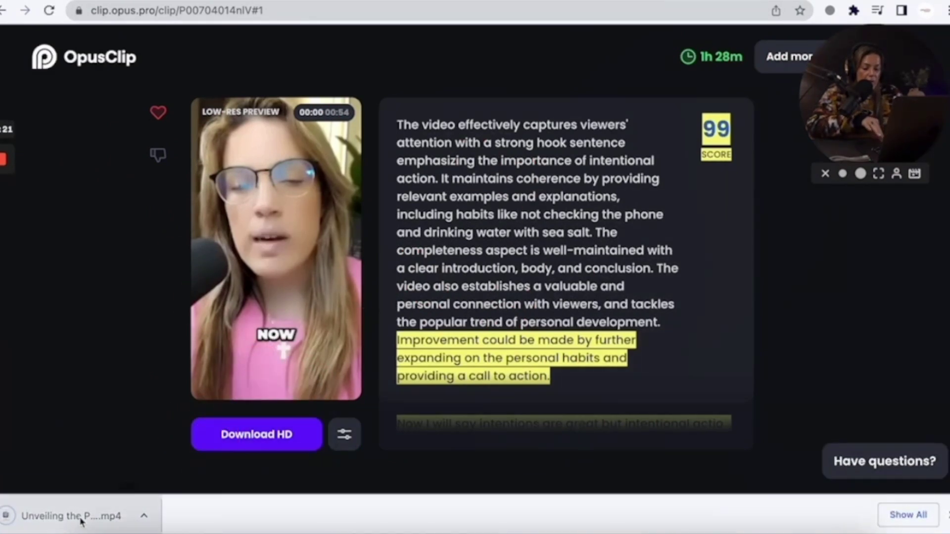
pyautogui.click(69, 516)
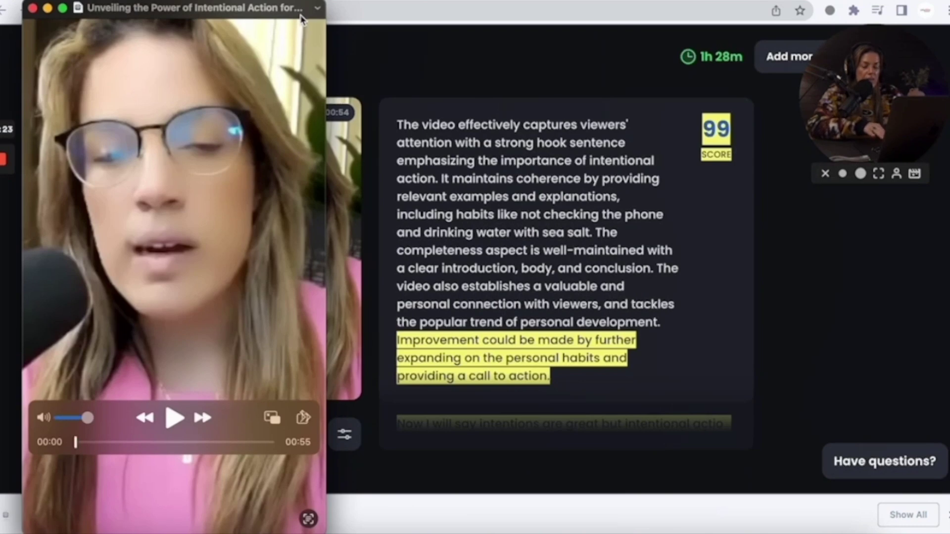
pyautogui.click(318, 9)
pyautogui.write('Opus Test Video Clip')
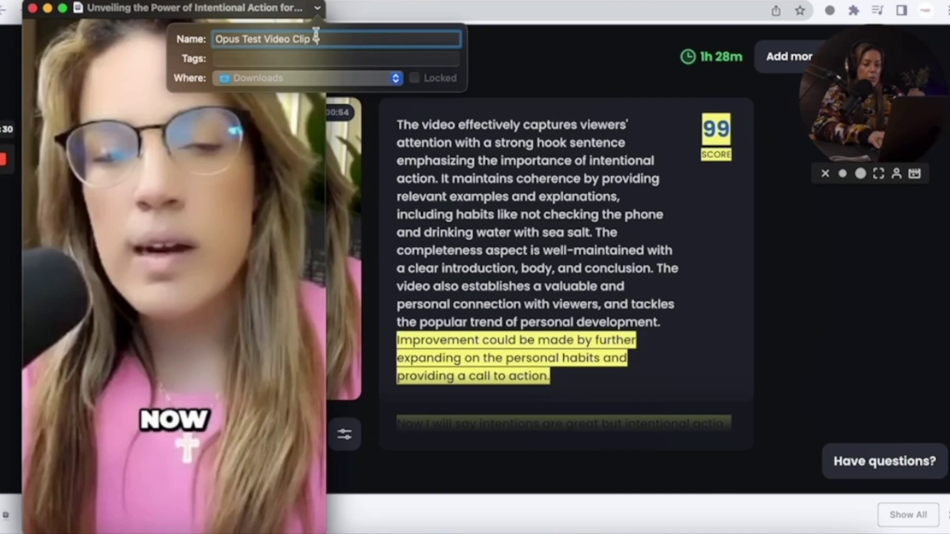
pyautogui.press('Return')
pyautogui.click(347, 222)
# Step: Rename the next clips Opus - Test Video Clip 2 and 3, then switch to vidyo.ai
pyautogui.scroll(-10, 321, 221)
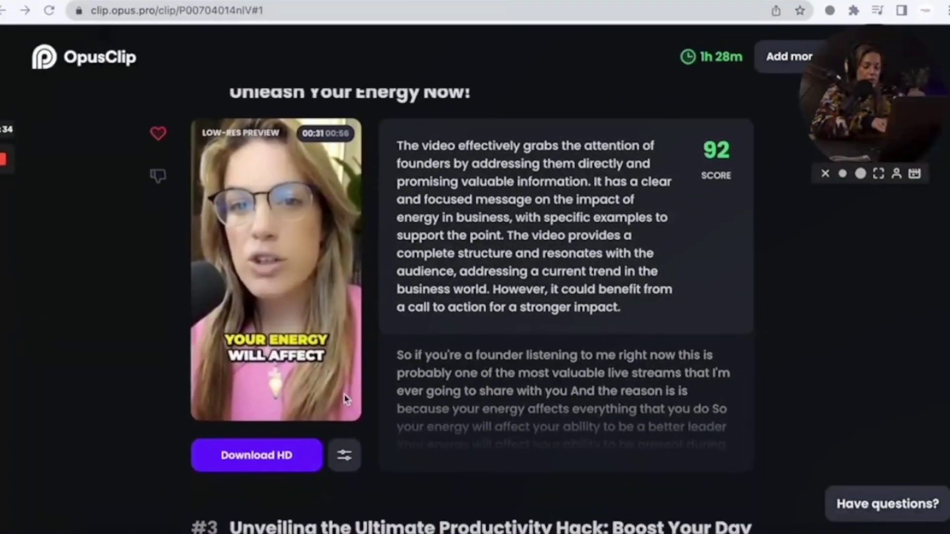
pyautogui.click(303, 457)
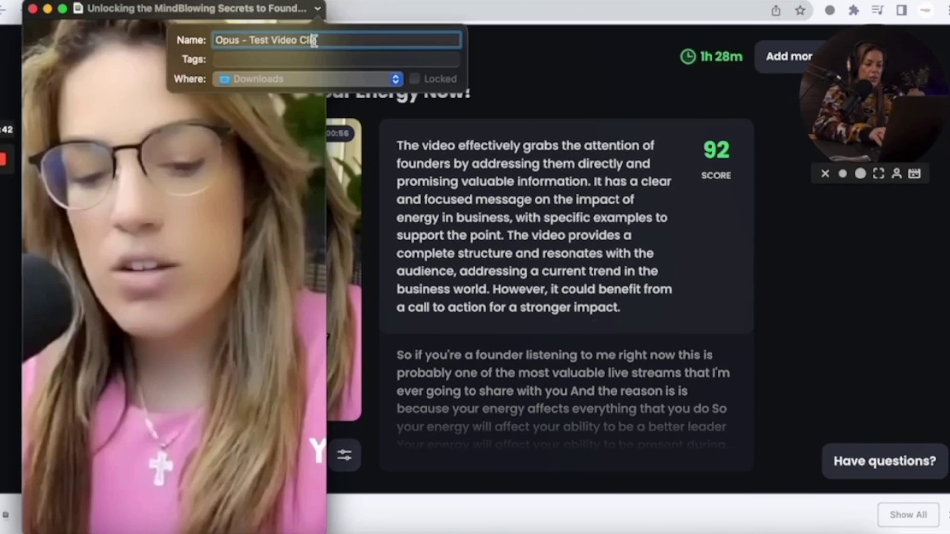
pyautogui.press('Return')
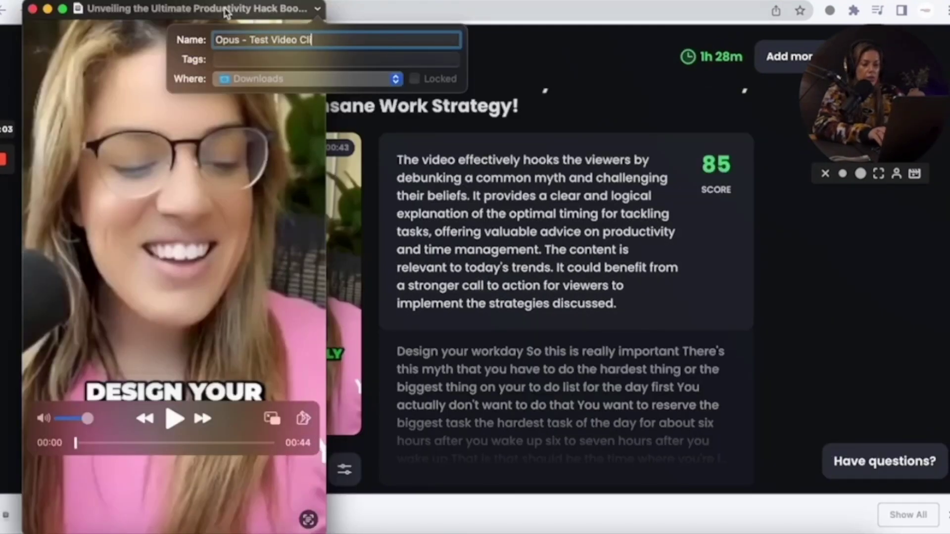
pyautogui.press('Return')
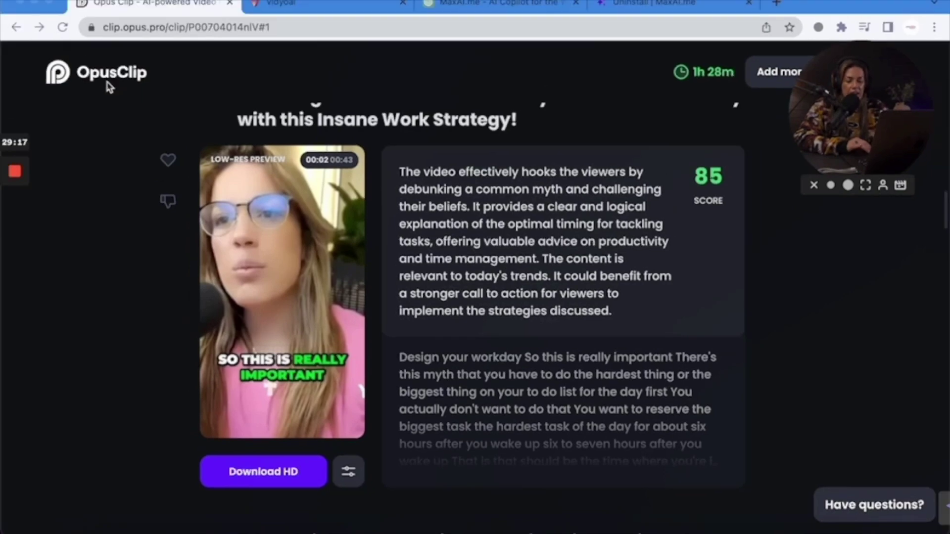
pyautogui.hotkey('ctrl', 'Tab')
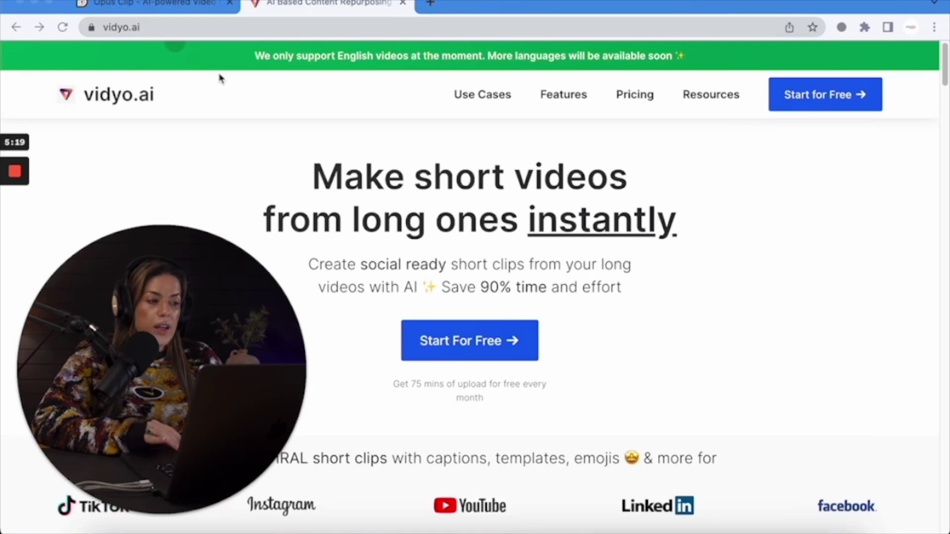
# Step: Start vidyo.ai's free sign-up and register with a Google account
pyautogui.click(810, 114)
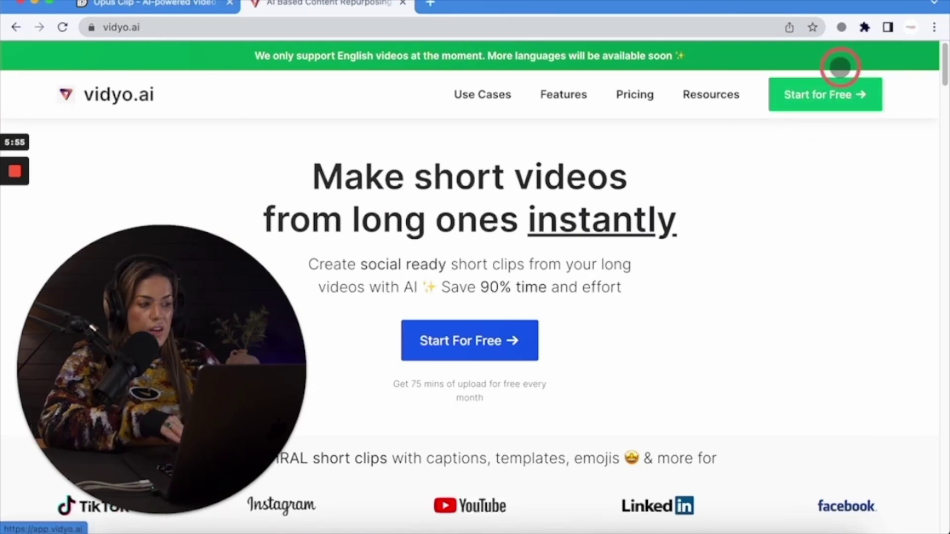
pyautogui.click(816, 95)
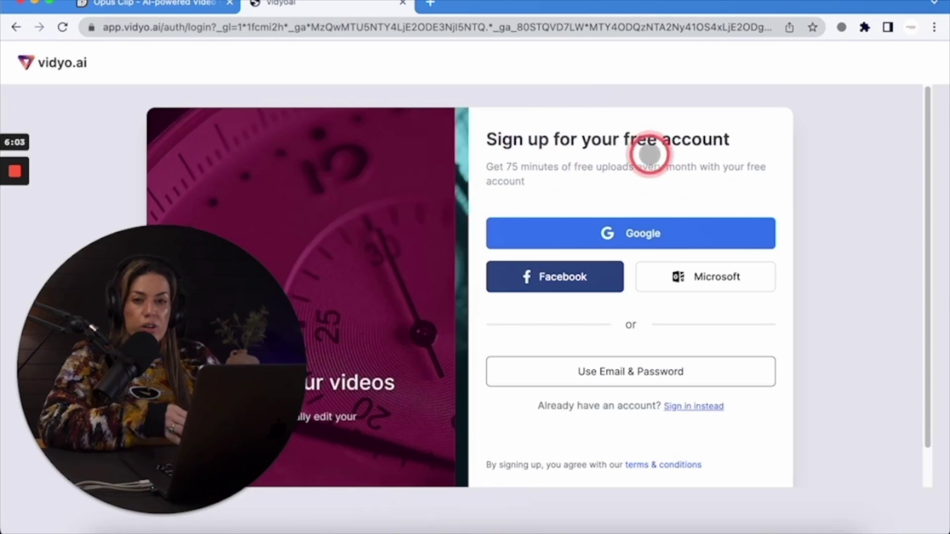
pyautogui.click(594, 228)
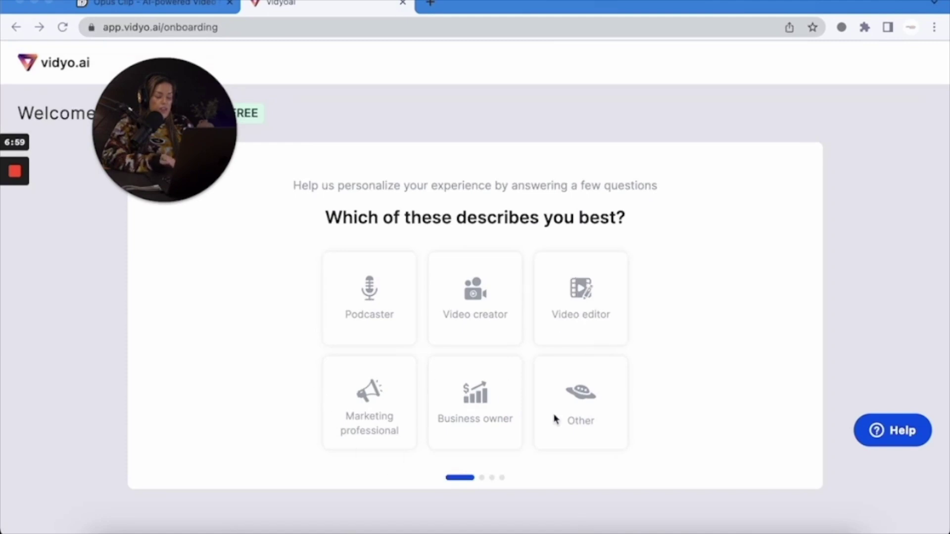
# Step: Answer onboarding as a business owner on a team, referred by a friend, and get started
pyautogui.click(484, 396)
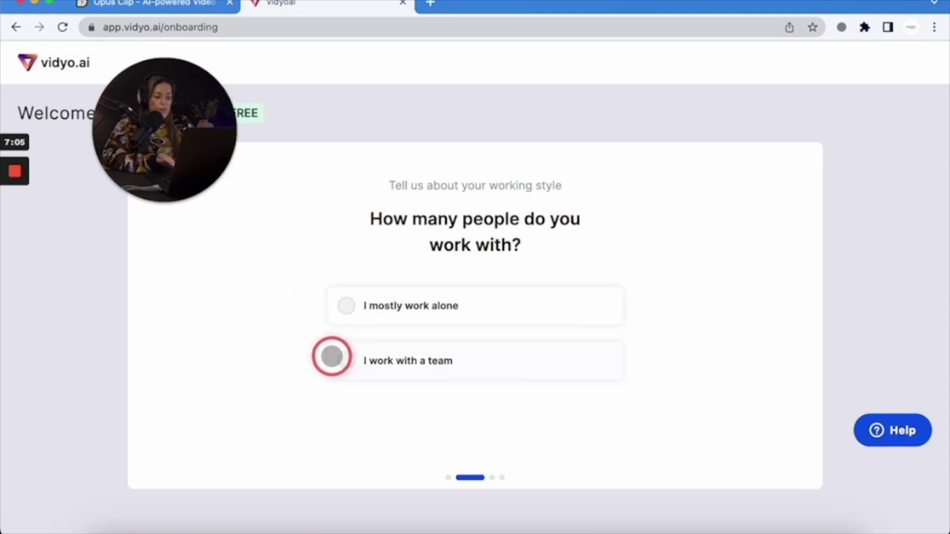
pyautogui.click(331, 357)
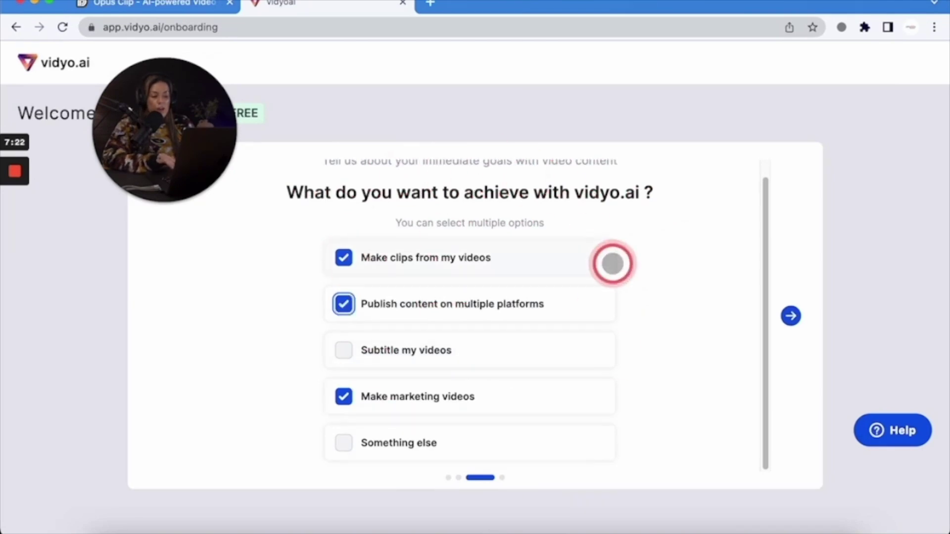
pyautogui.click(790, 315)
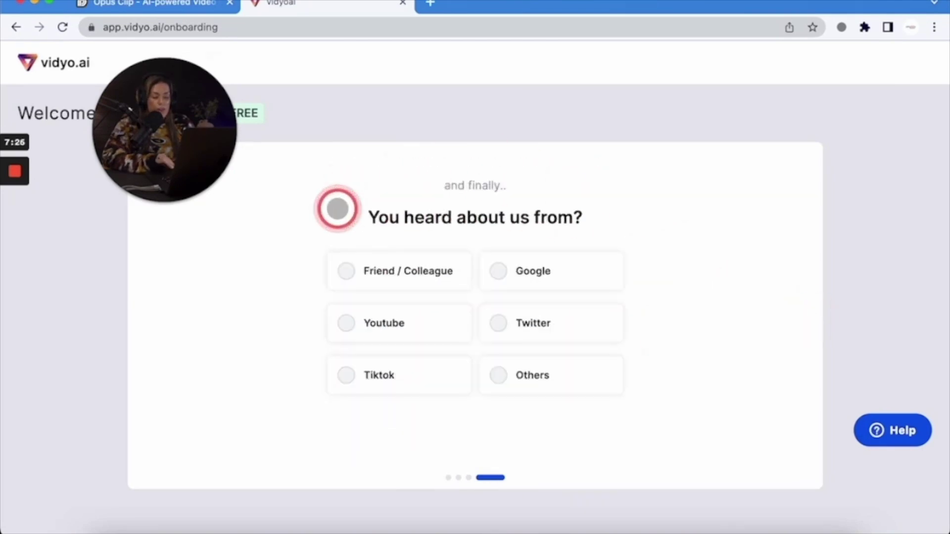
pyautogui.click(409, 271)
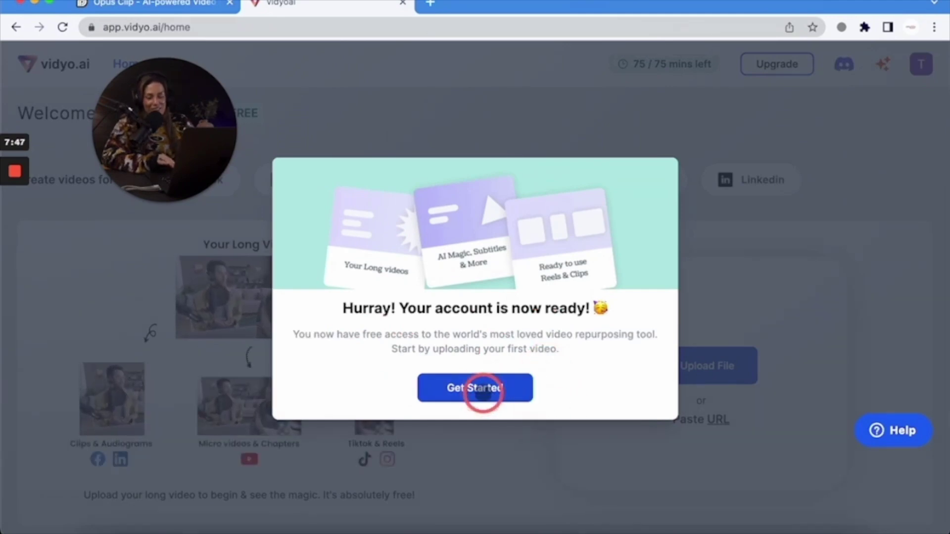
pyautogui.click(484, 396)
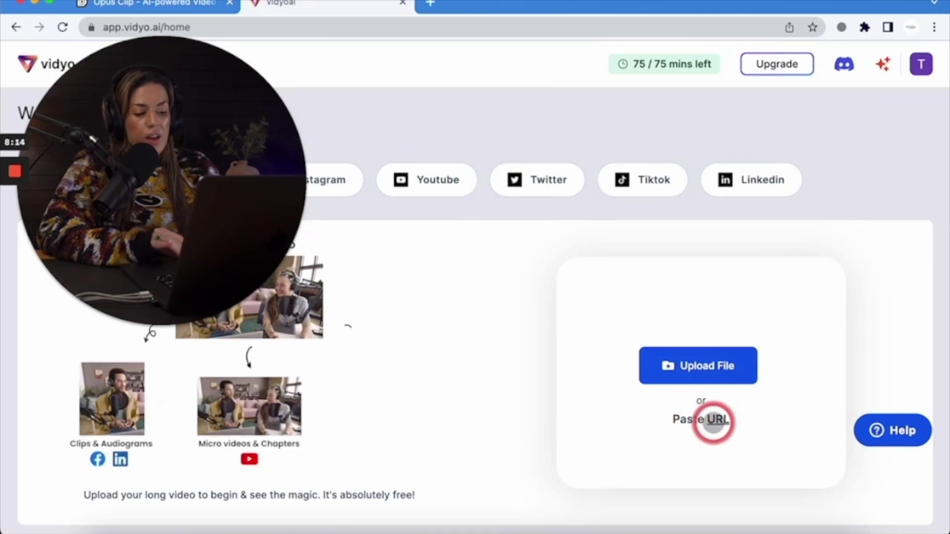
# Step: Try importing the YouTube link via Paste URL, retrying after it is rejected
pyautogui.click(721, 418)
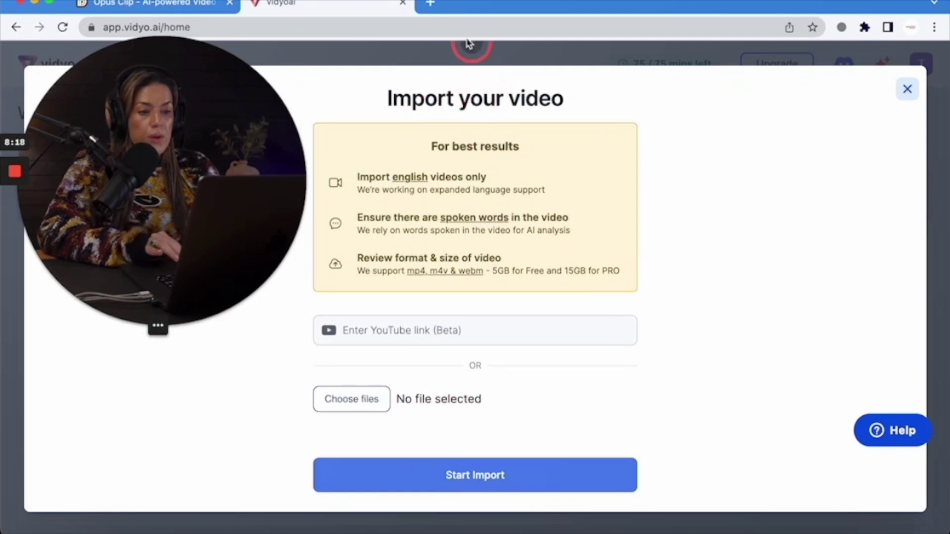
pyautogui.click(461, 329)
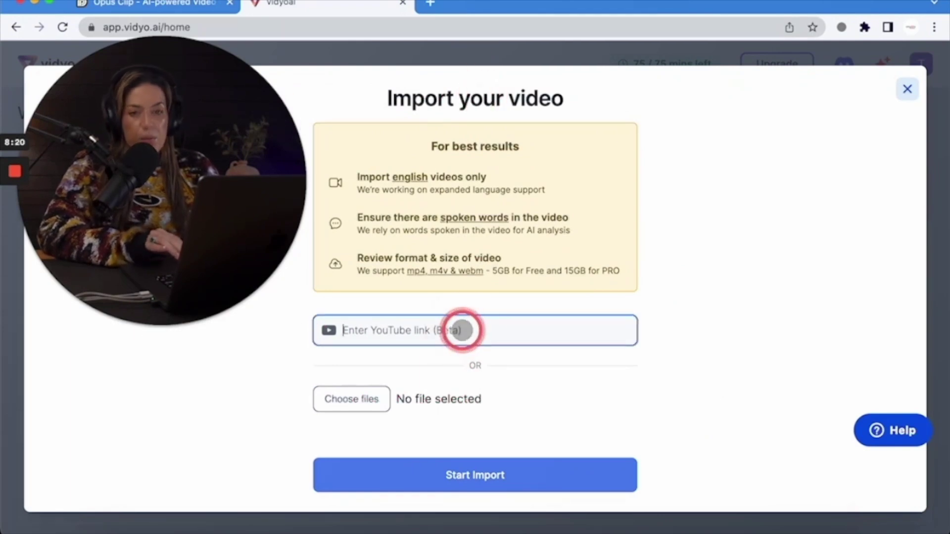
pyautogui.write('https://www.youtube.com/live/dV8OIVVOVPU?feature=share')
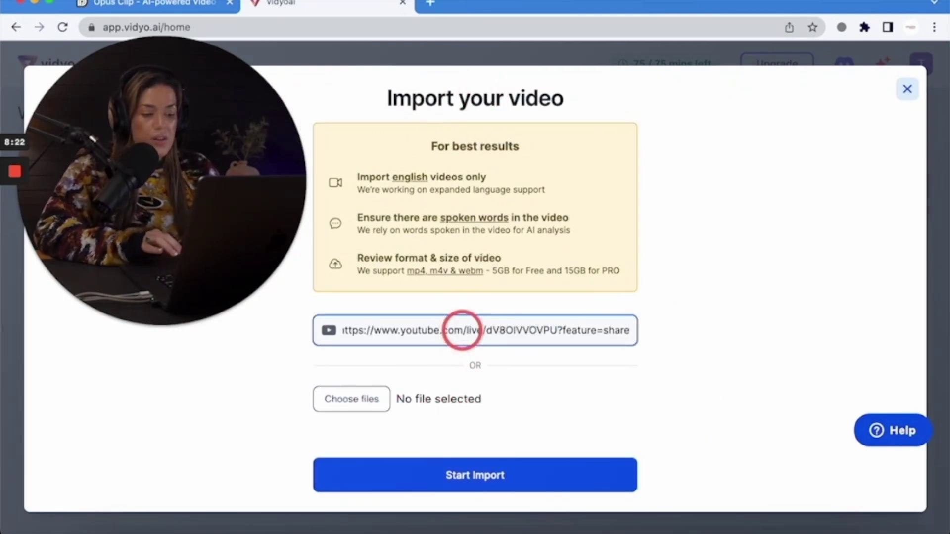
pyautogui.click(437, 483)
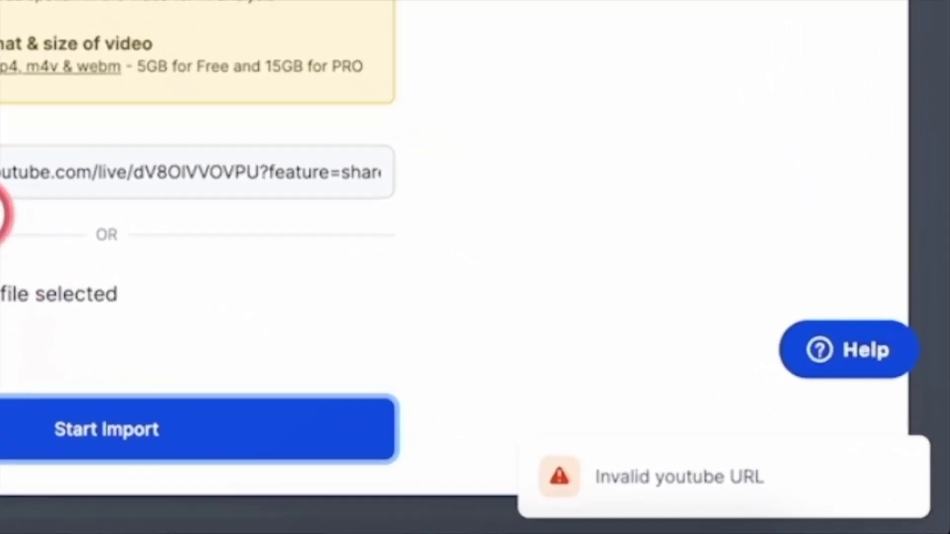
pyautogui.click(37, 368)
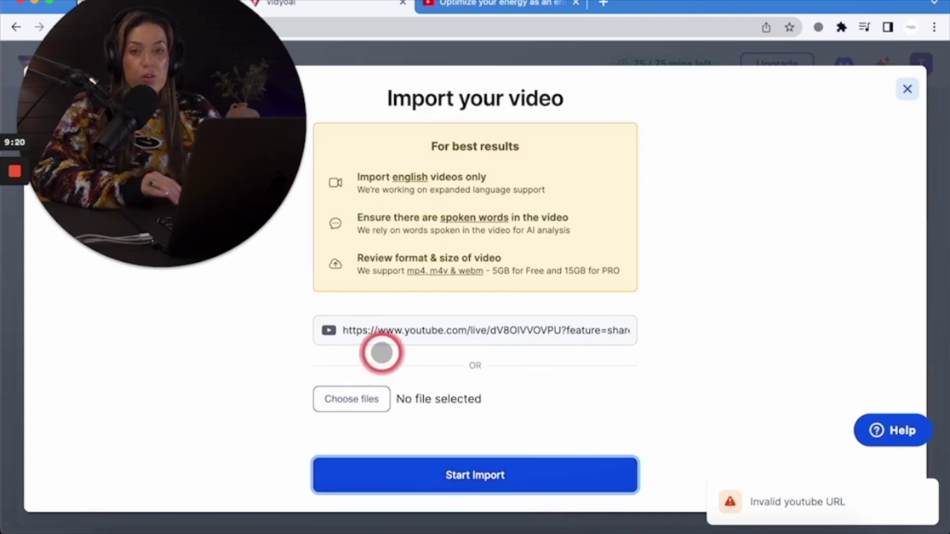
# Step: Import videoplayback.mp4 from the computer instead
pyautogui.click(363, 403)
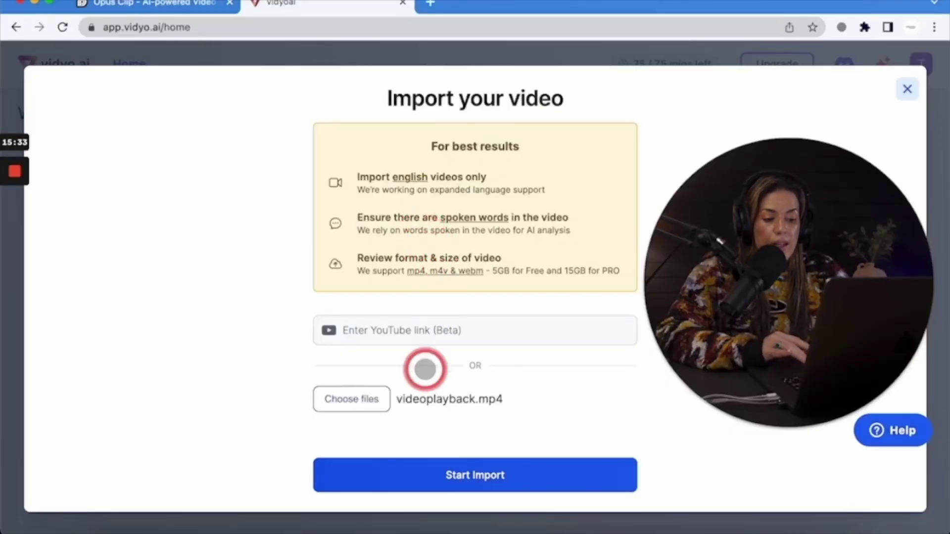
pyautogui.click(523, 477)
pyautogui.moveTo(757, 291); pyautogui.dragTo(767, 85)
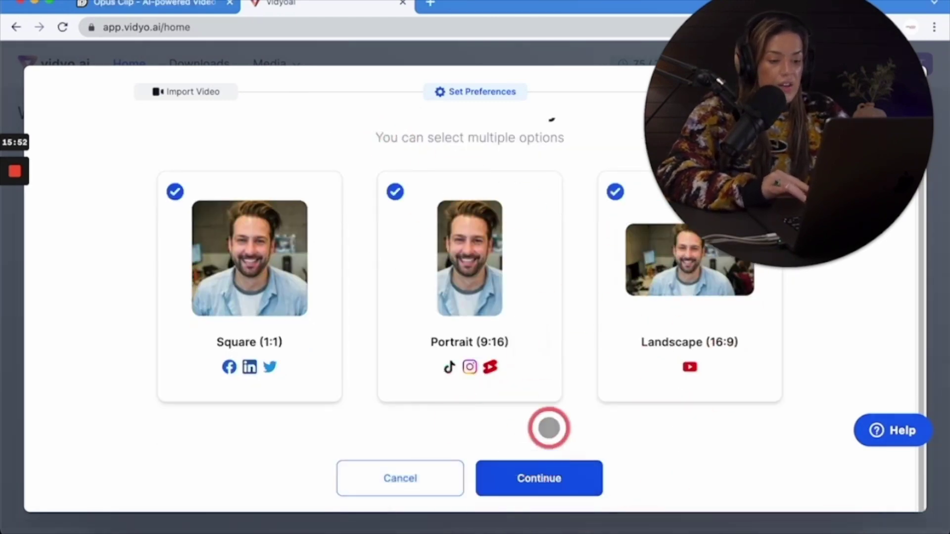
# Step: Accept the three formats and pick additional square caption templates
pyautogui.click(570, 474)
pyautogui.moveTo(313, 135); pyautogui.dragTo(615, 140)
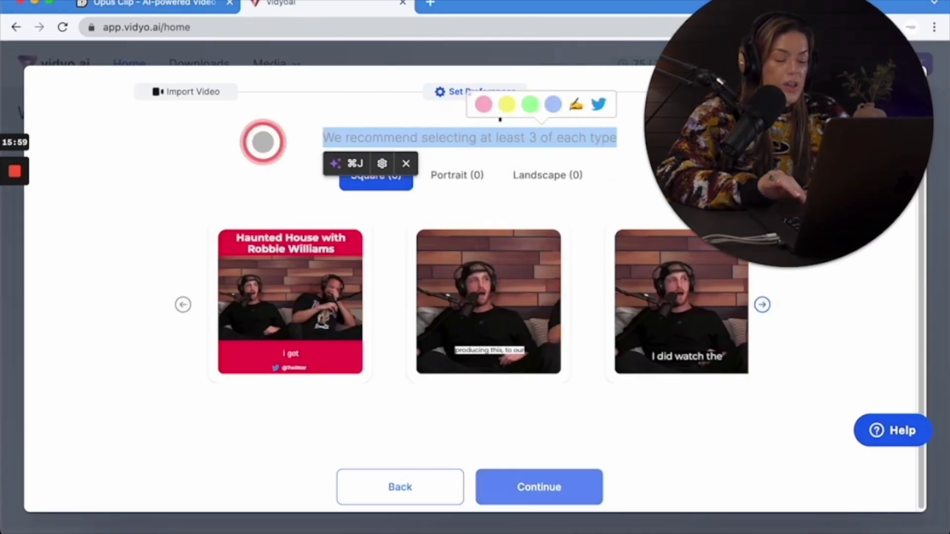
pyautogui.click(263, 142)
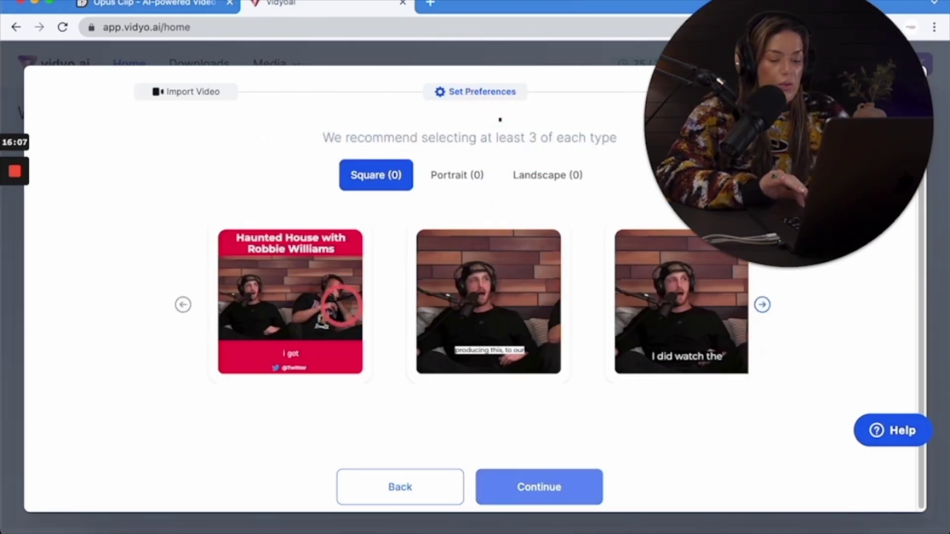
pyautogui.click(762, 305)
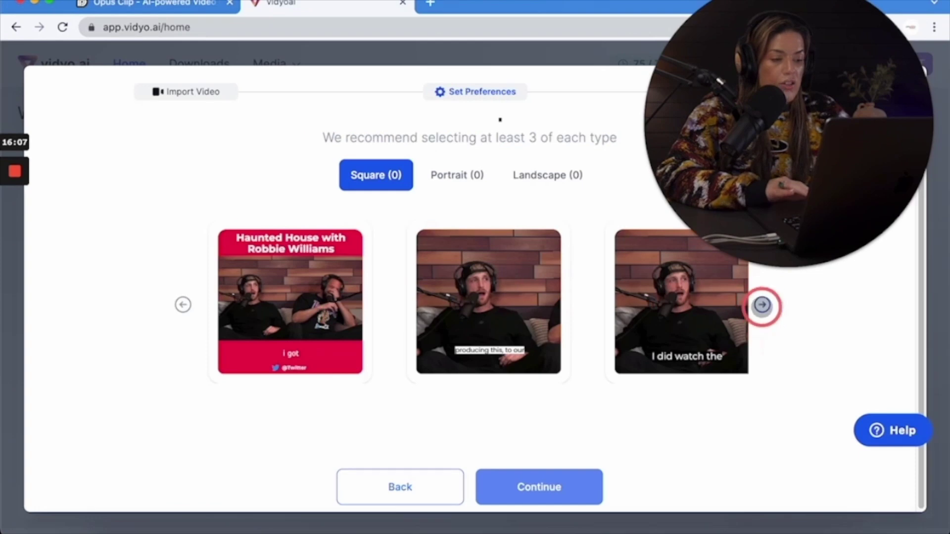
pyautogui.click(651, 282)
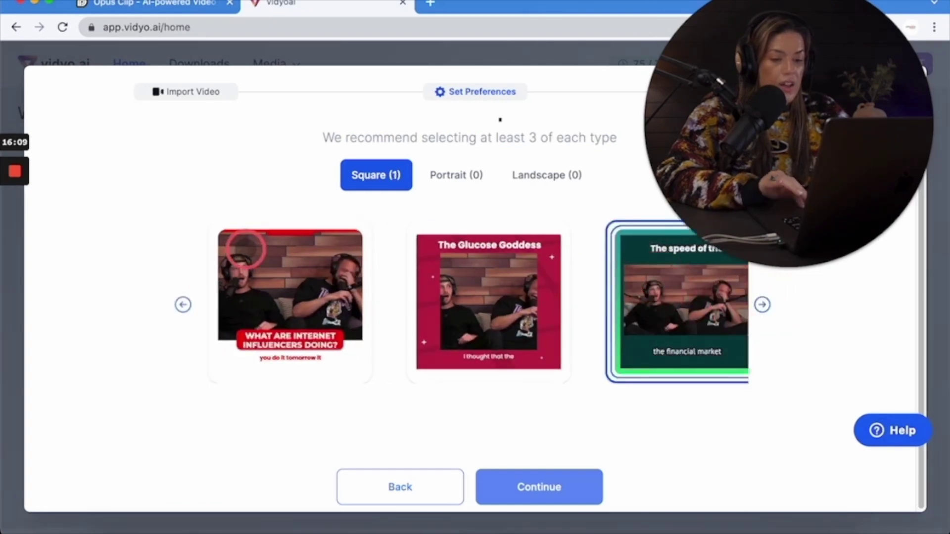
pyautogui.click(246, 249)
pyautogui.click(765, 309)
pyautogui.click(376, 168)
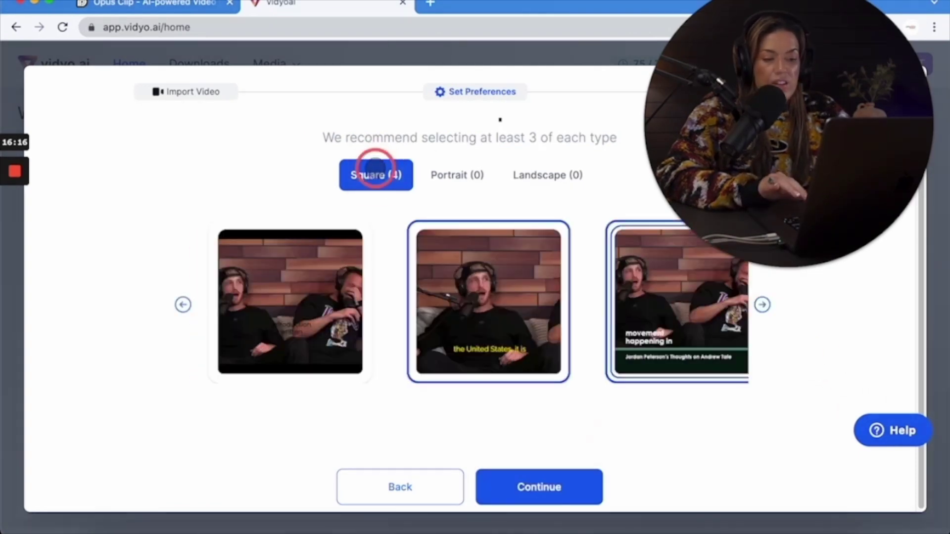
# Step: Pick portrait caption templates while paging through the carousel
pyautogui.click(452, 174)
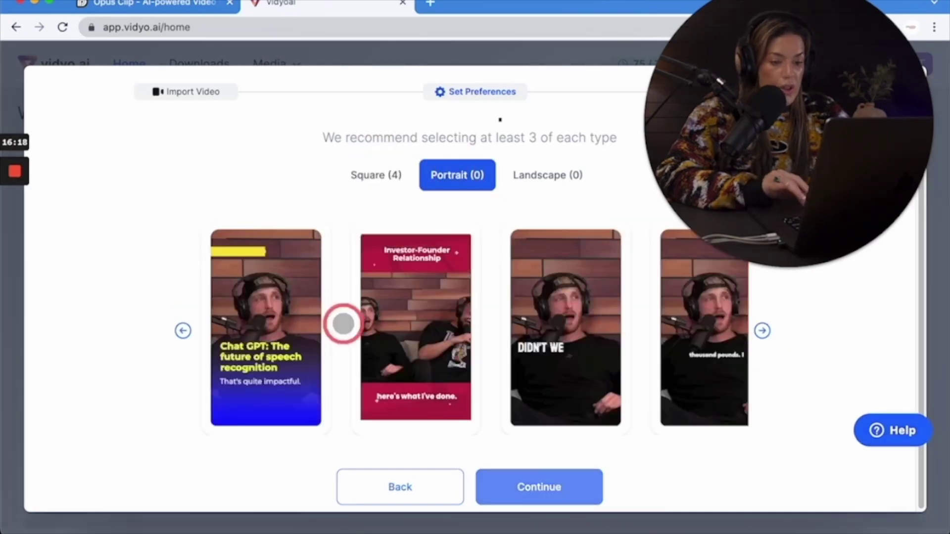
pyautogui.click(294, 250)
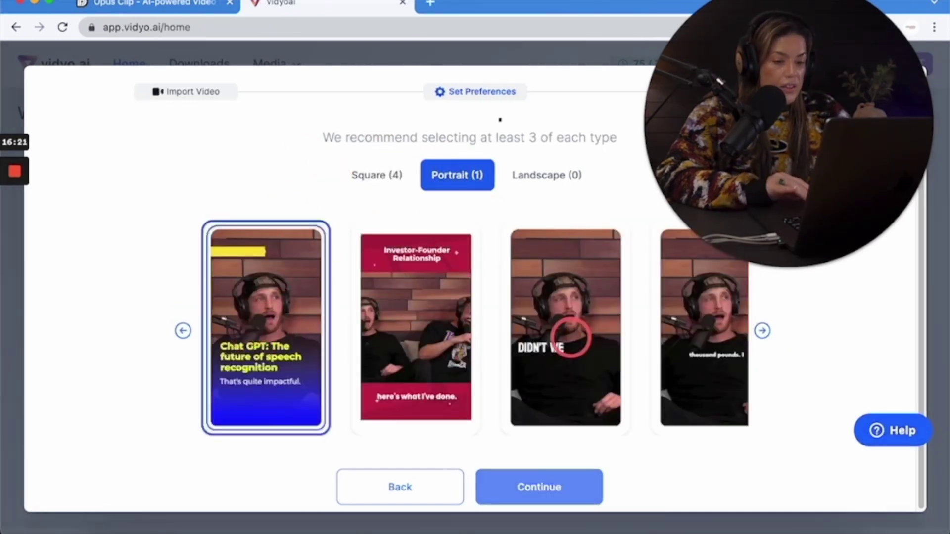
pyautogui.click(762, 331)
pyautogui.click(762, 331)
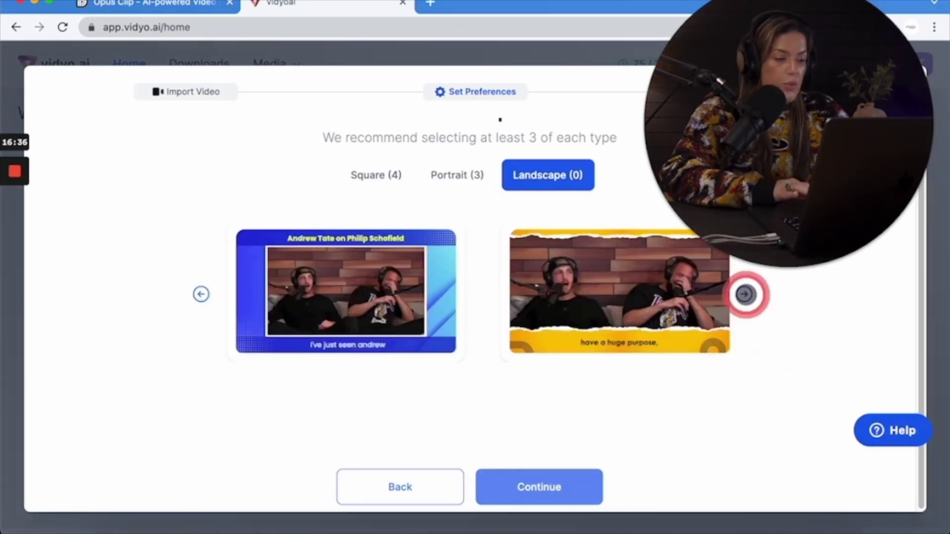
# Step: Select a landscape template, review the square, portrait and landscape picks, and continue
pyautogui.click(745, 294)
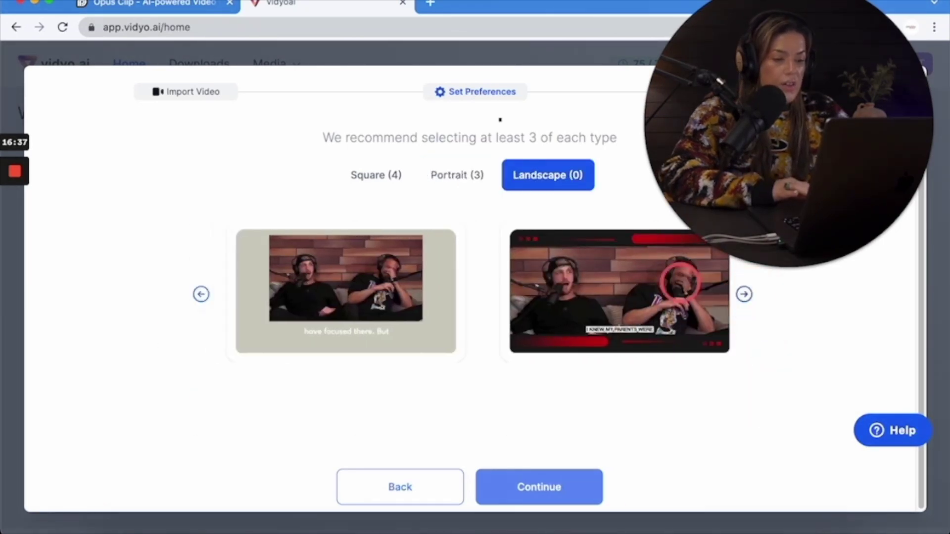
pyautogui.click(591, 277)
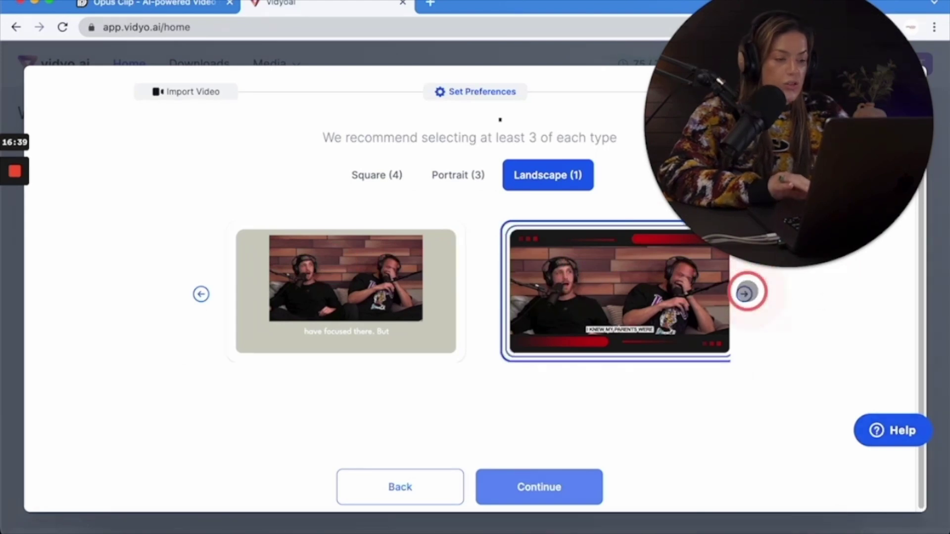
pyautogui.click(744, 294)
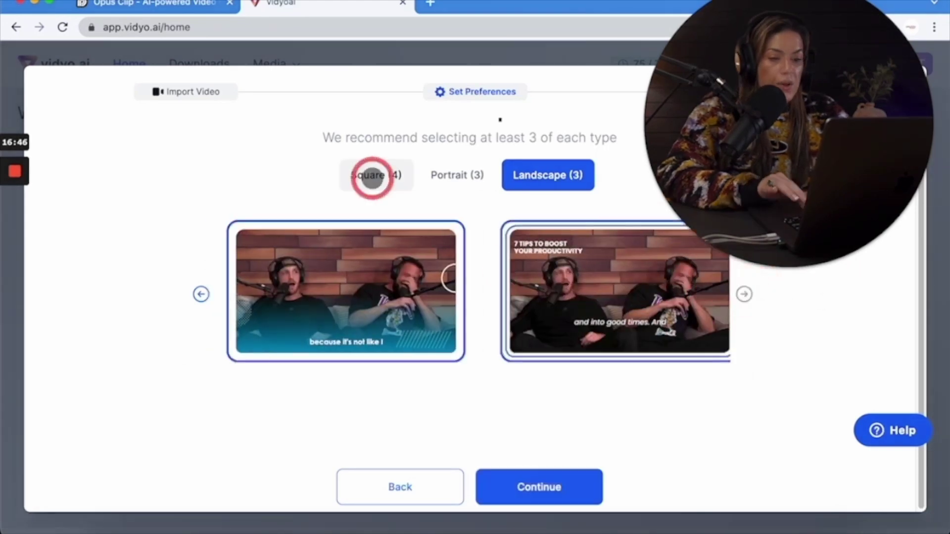
pyautogui.click(375, 175)
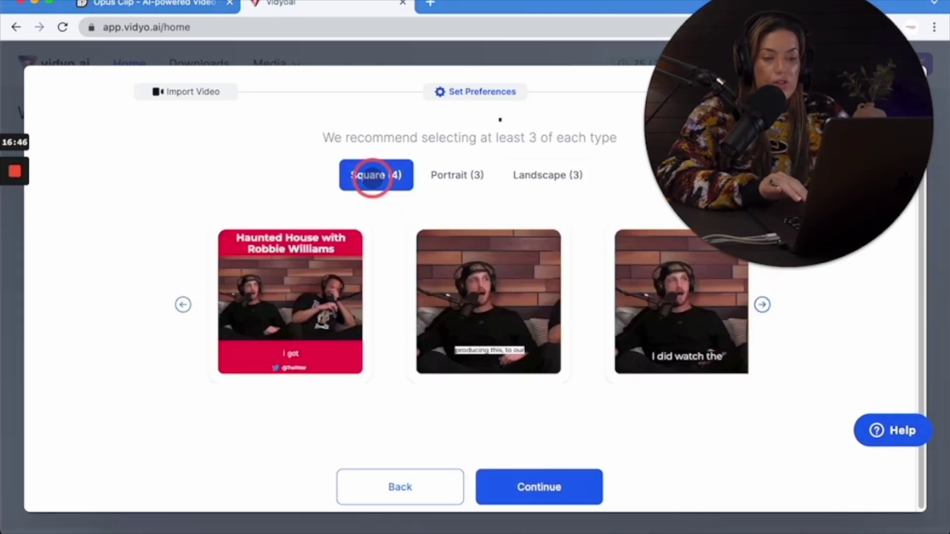
pyautogui.click(470, 175)
pyautogui.click(531, 176)
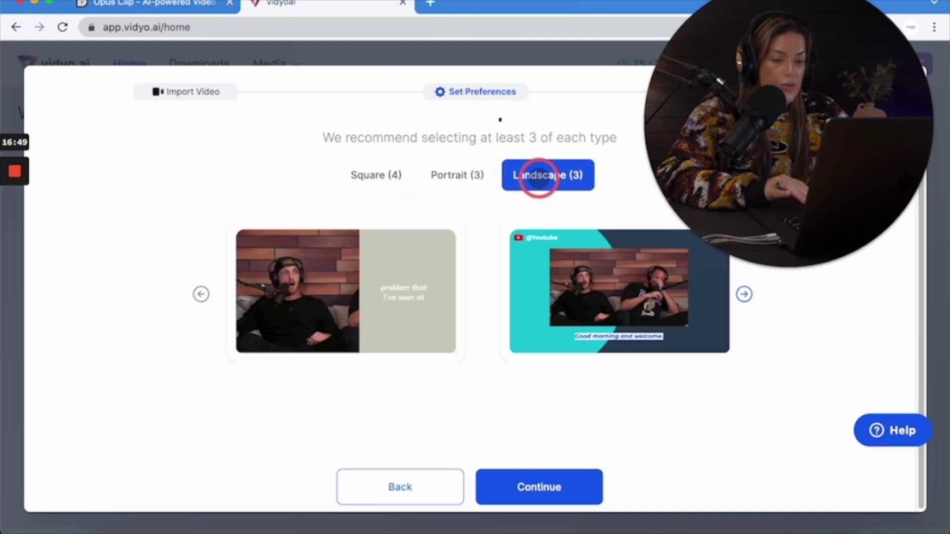
pyautogui.click(528, 510)
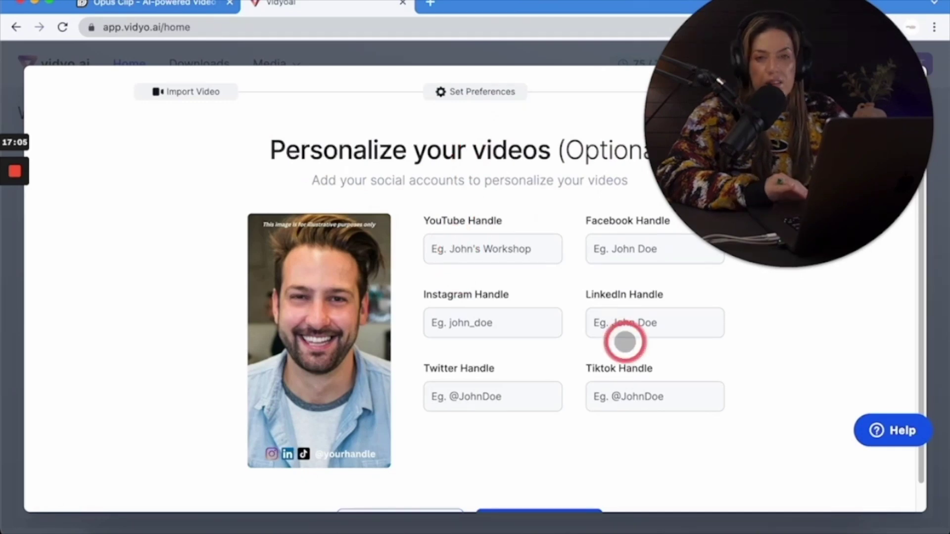
# Step: Skip social handles, finish Personalize your videos, and send videoplayback.mp4 for processing
pyautogui.scroll(-1, 778, 392)
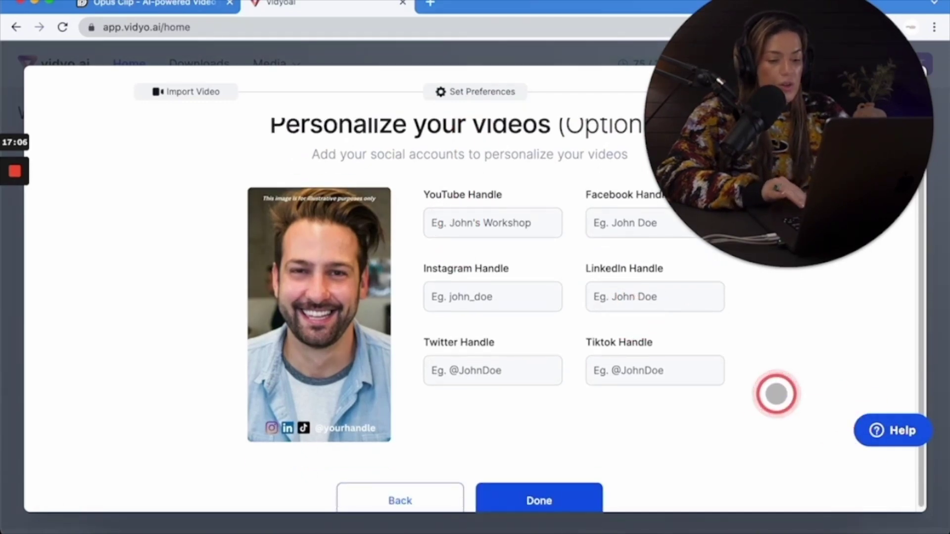
pyautogui.click(519, 493)
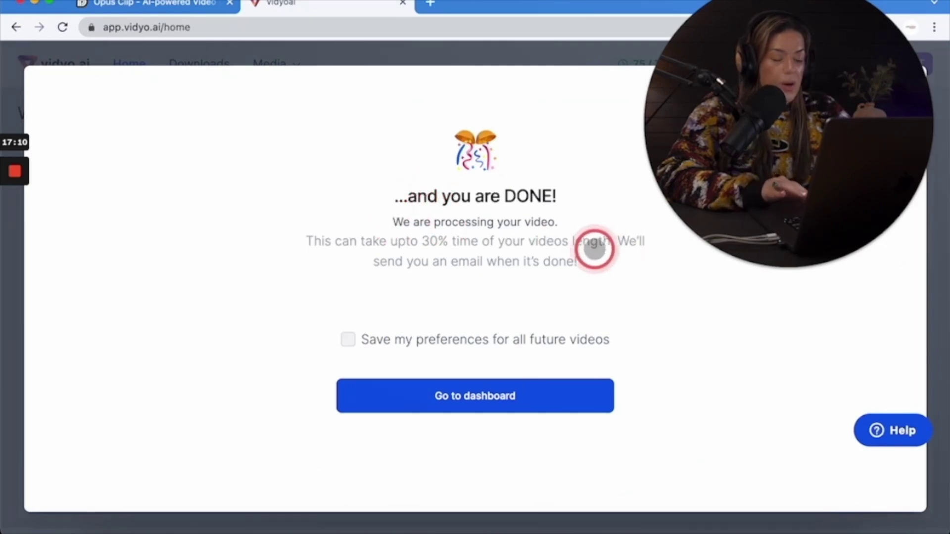
pyautogui.moveTo(297, 240)
pyautogui.mouseDown()
pyautogui.moveTo(520, 240)
pyautogui.moveTo(629, 274)
pyautogui.moveTo(636, 288)
pyautogui.mouseUp()
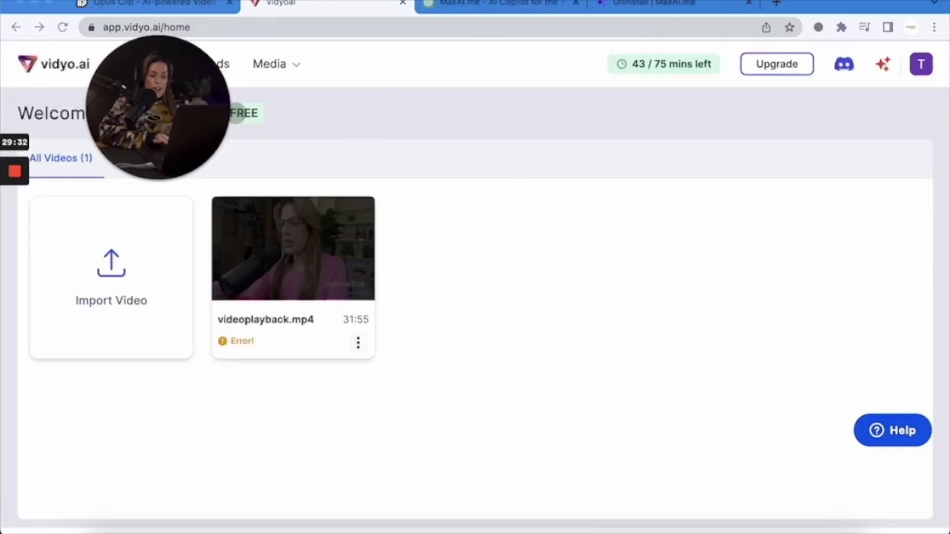
pyautogui.moveTo(256, 328)
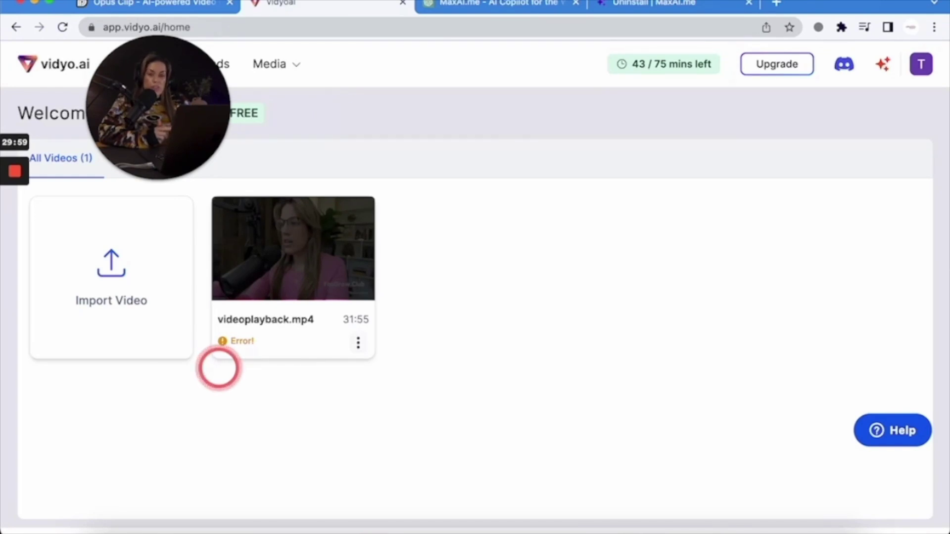
# Step: From the dashboard, open Review Clips for the Ready 'Optimize your energy as an entrepreneur' project
pyautogui.click(204, 341)
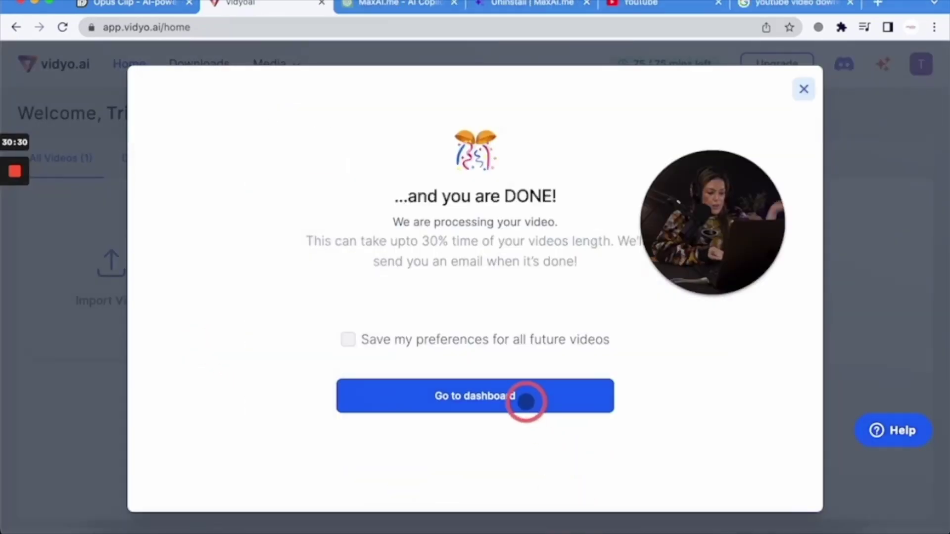
pyautogui.click(525, 401)
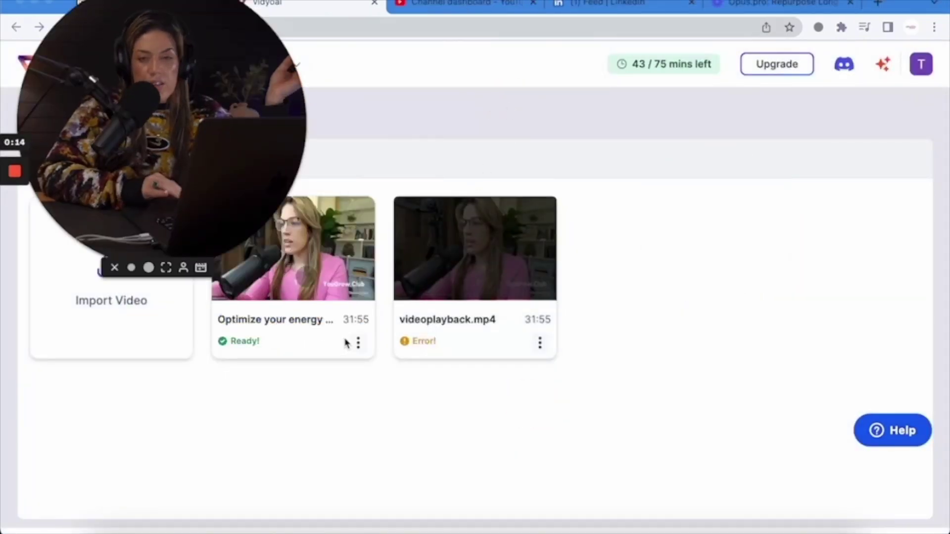
pyautogui.click(310, 198)
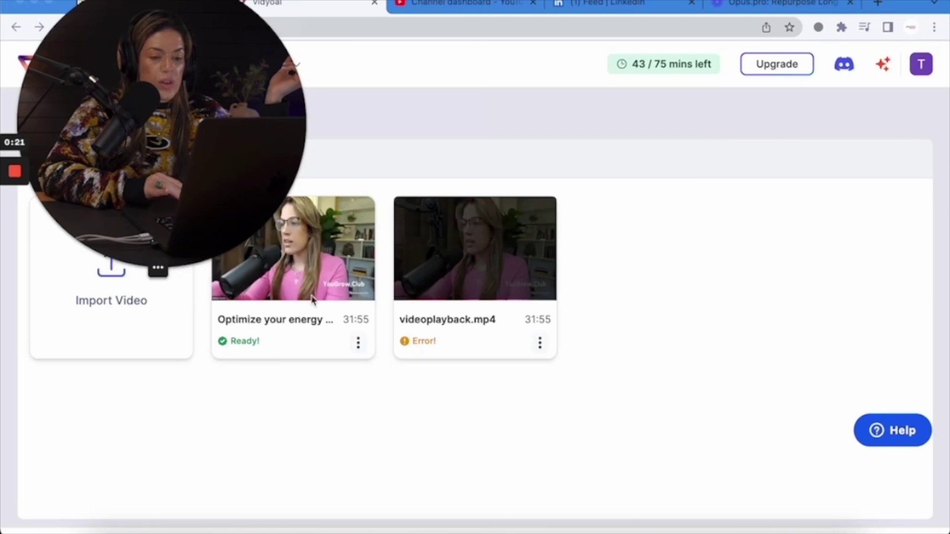
pyautogui.click(312, 254)
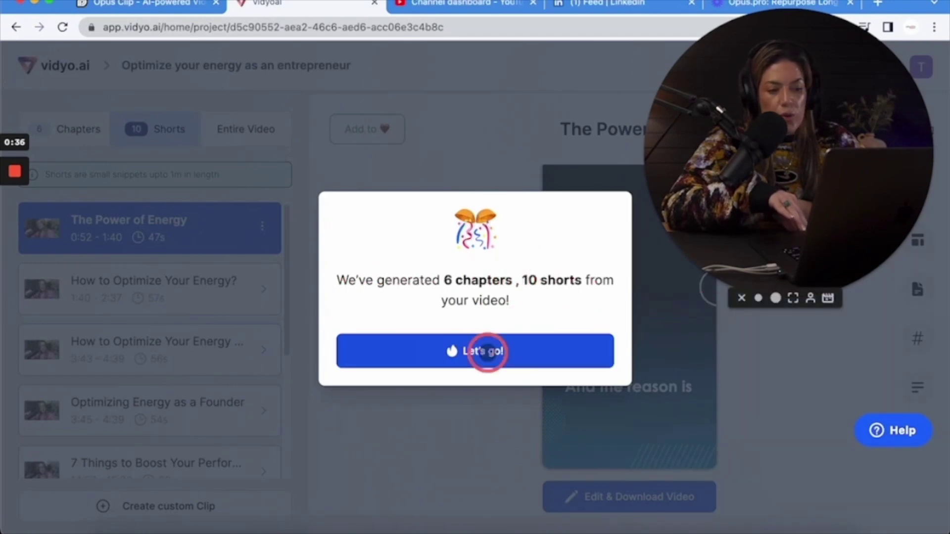
# Step: Dismiss the clips notice, preview the first short, and open 'The Power of Energy' for editing
pyautogui.click(458, 351)
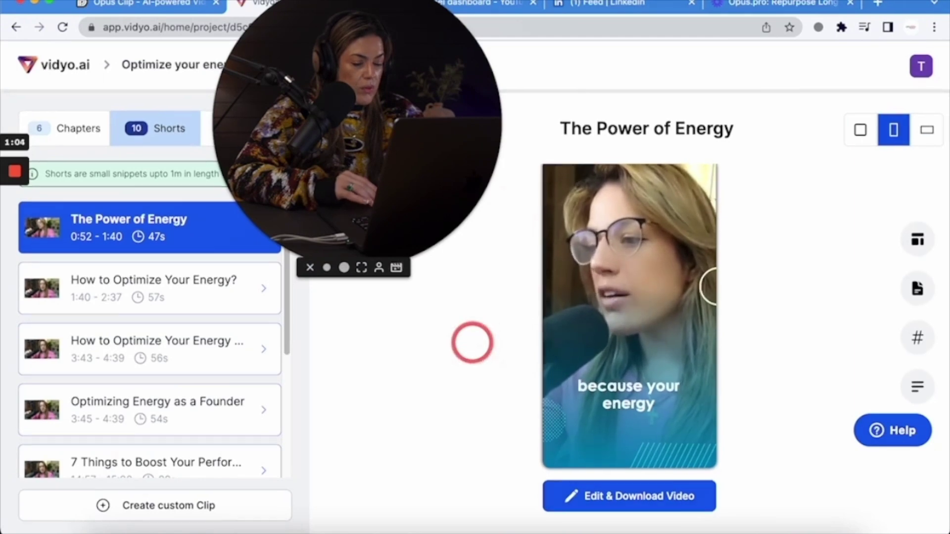
pyautogui.scroll(-1, 472, 342)
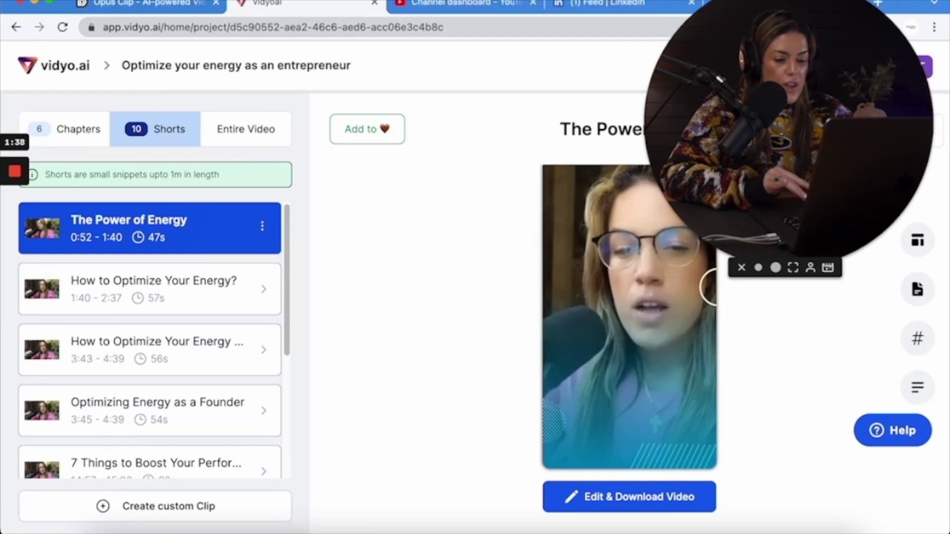
pyautogui.click(471, 402)
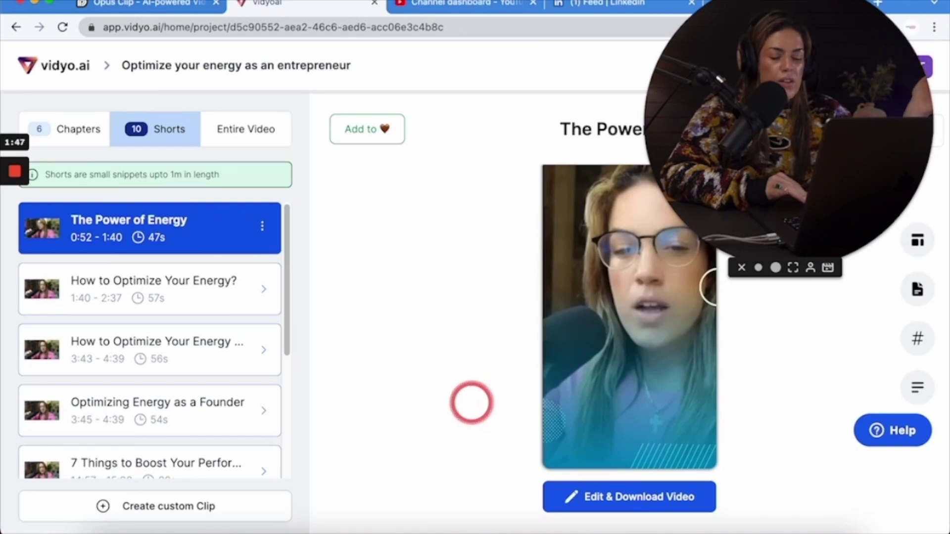
pyautogui.moveTo(583, 449)
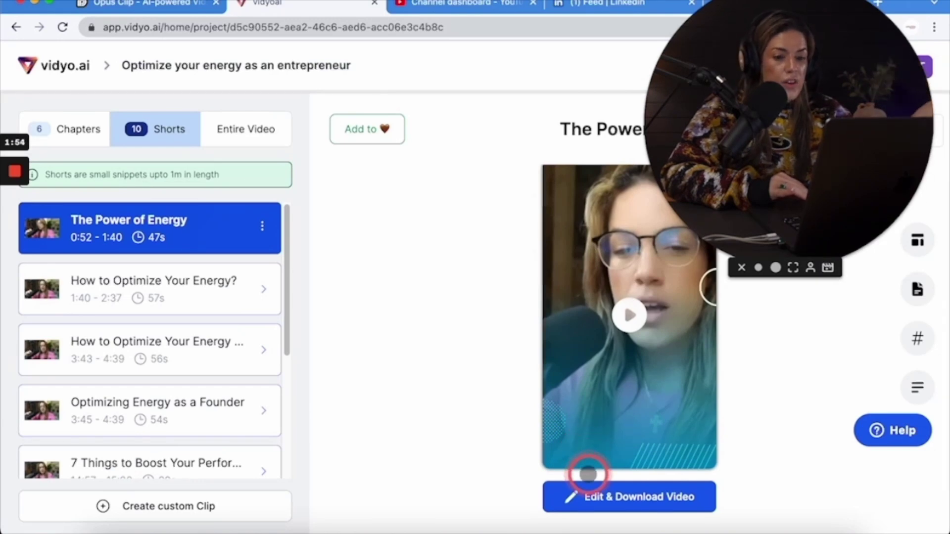
pyautogui.click(593, 499)
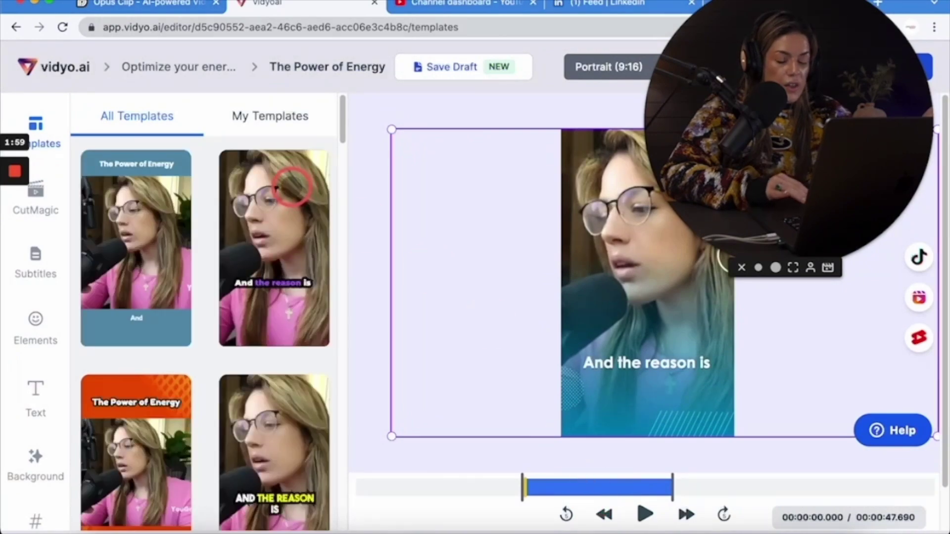
pyautogui.scroll(-15, 284, 333)
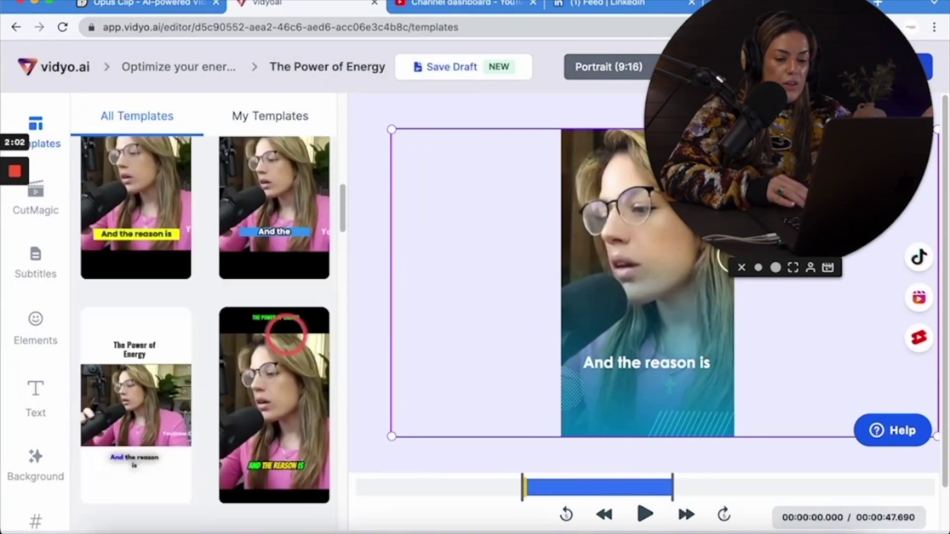
# Step: Try three different caption templates on The Power of Energy short
pyautogui.scroll(-2, 286, 334)
pyautogui.click(238, 276)
pyautogui.click(159, 434)
pyautogui.click(276, 445)
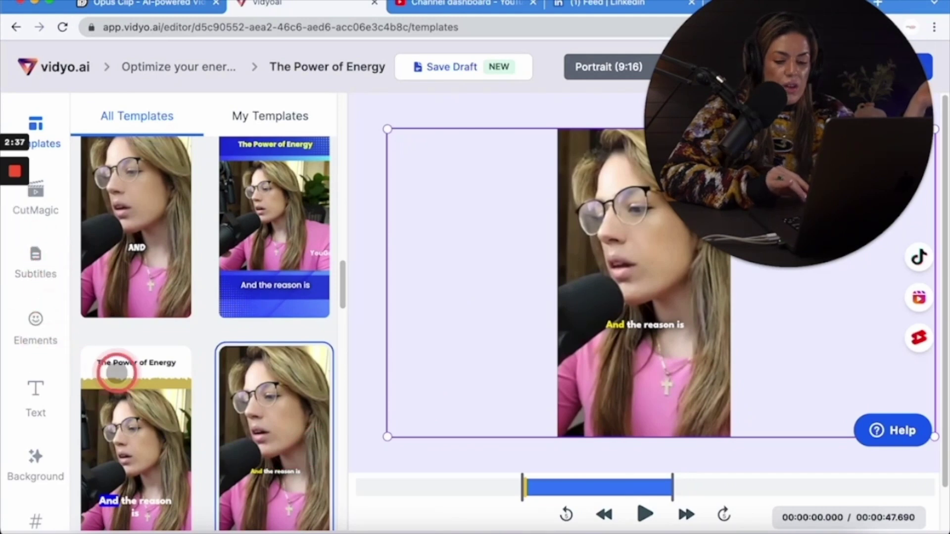
# Step: Try orange, dark violet, blue and purple as the subtitle's effect colour, ending on yellow FFDE59
pyautogui.click(628, 326)
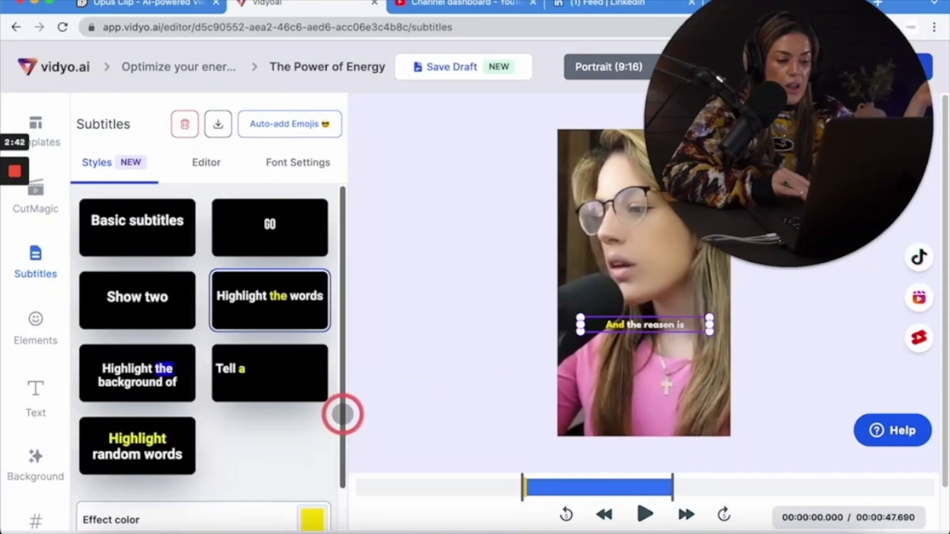
pyautogui.scroll(-1, 255, 346)
pyautogui.click(309, 474)
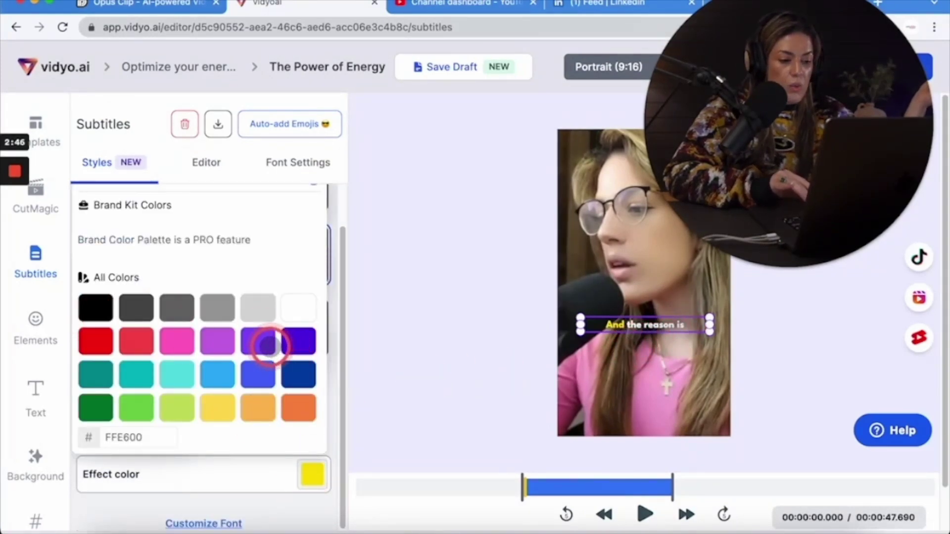
pyautogui.click(299, 410)
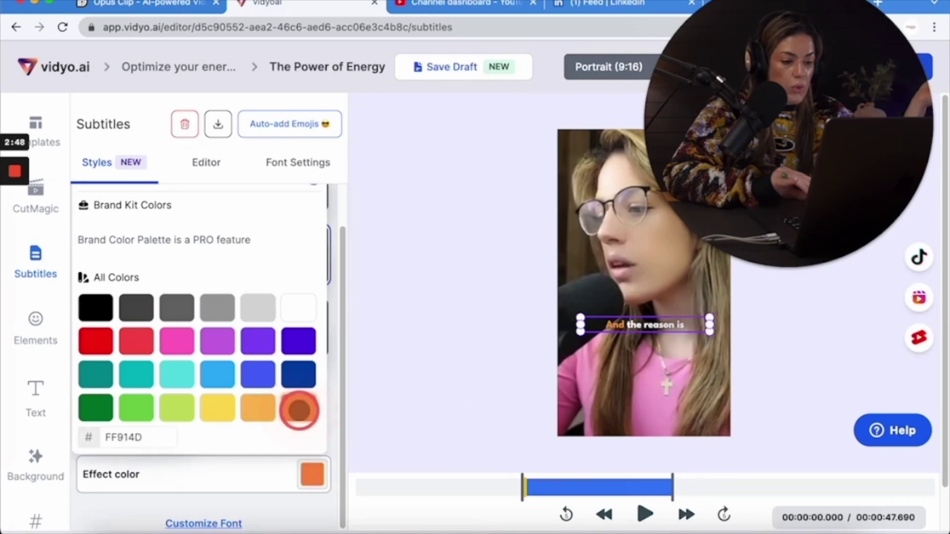
pyautogui.click(122, 239)
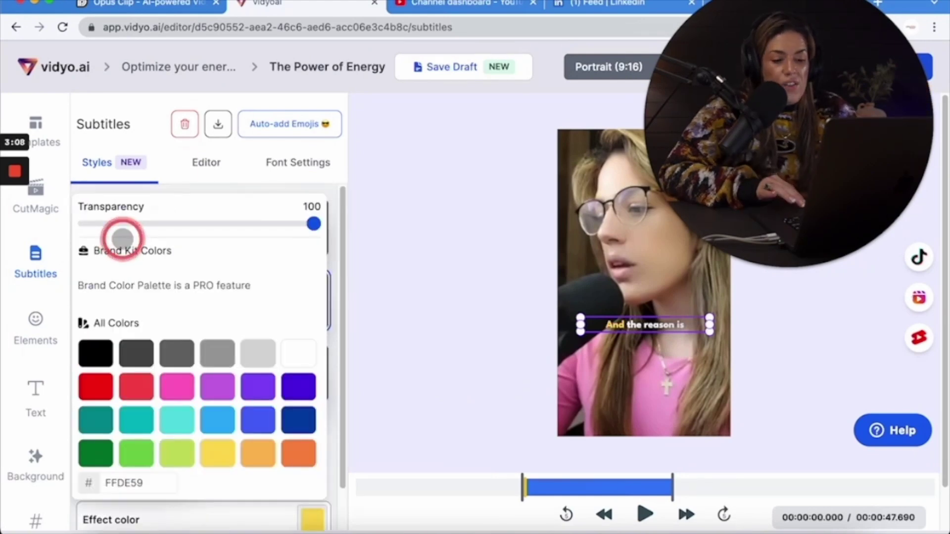
pyautogui.click(200, 286)
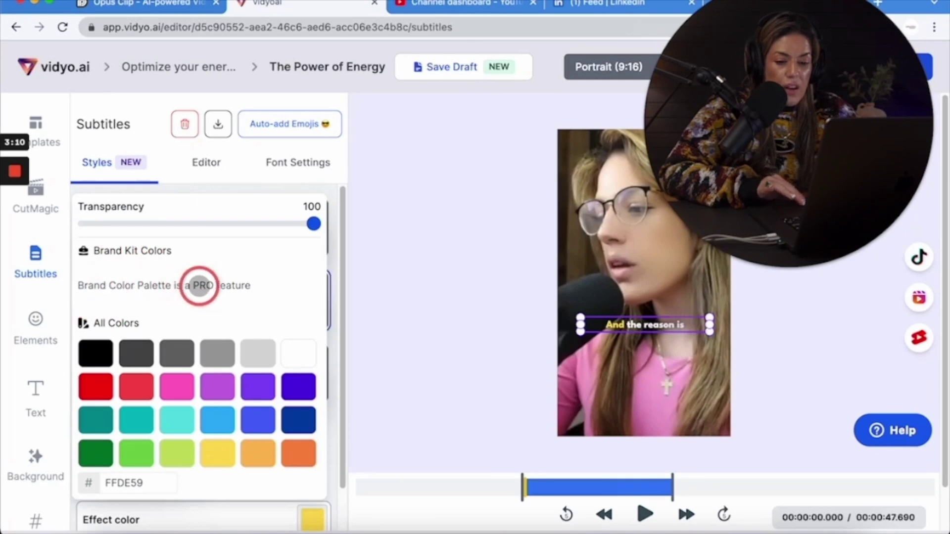
pyautogui.click(292, 384)
pyautogui.click(263, 418)
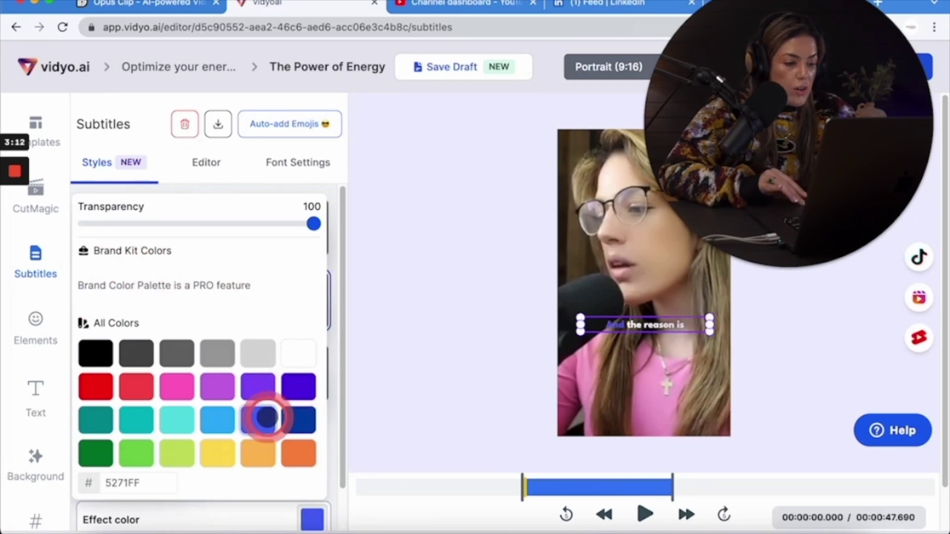
pyautogui.click(251, 385)
pyautogui.click(225, 450)
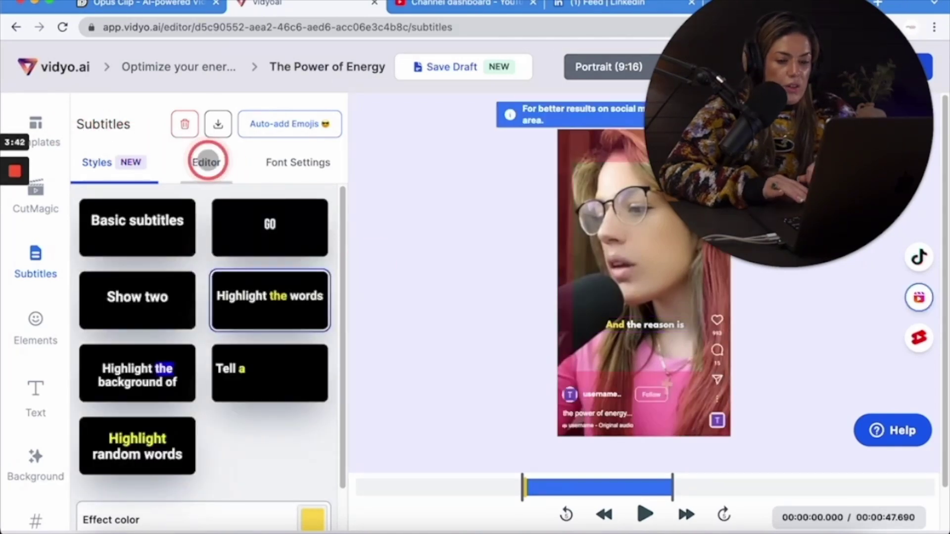
# Step: Show the subtitle lines and edit the caption text, typing 'that'
pyautogui.click(227, 164)
pyautogui.scroll(-15, 187, 259)
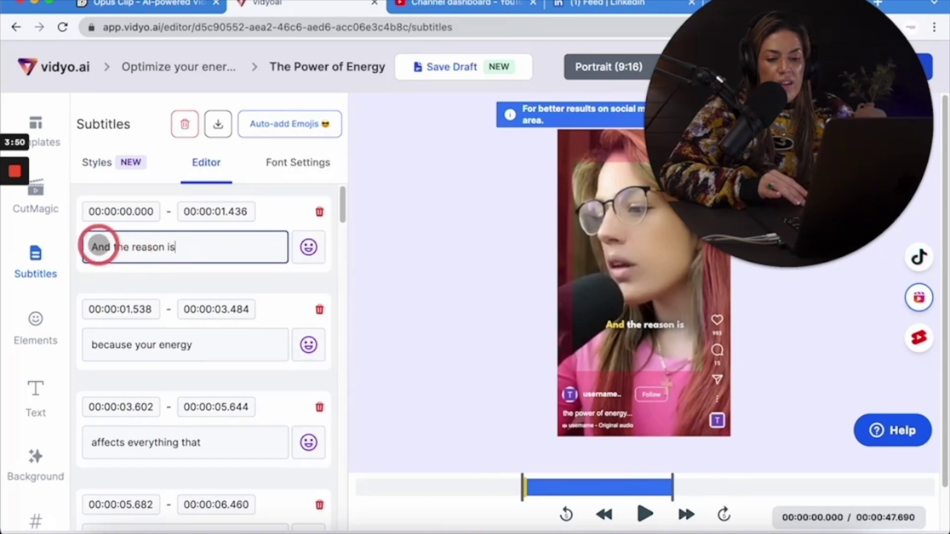
pyautogui.write('that')
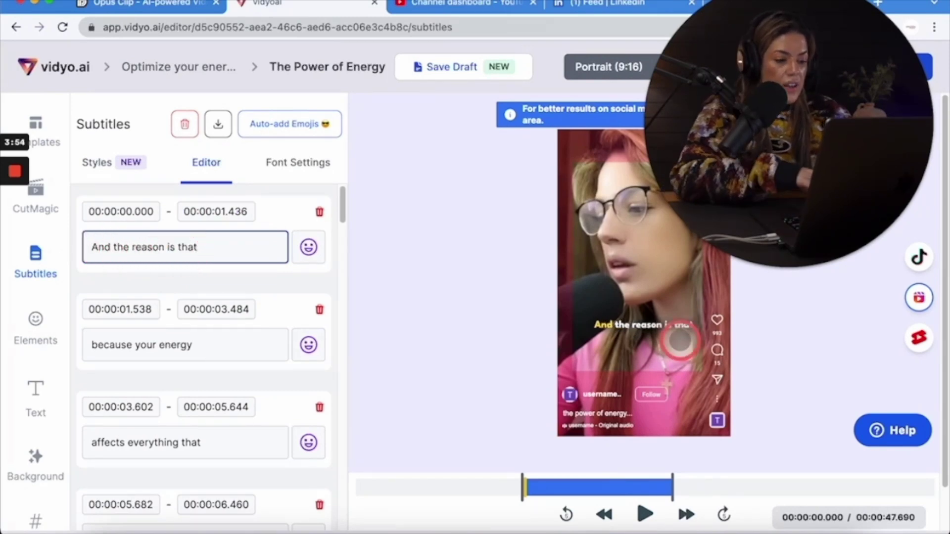
pyautogui.scroll(-20, 149, 298)
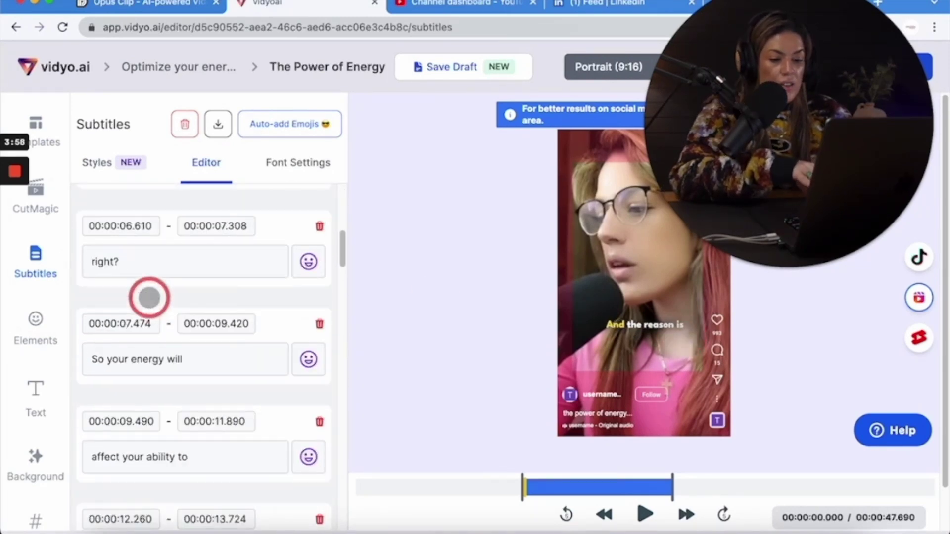
pyautogui.scroll(-10, 149, 298)
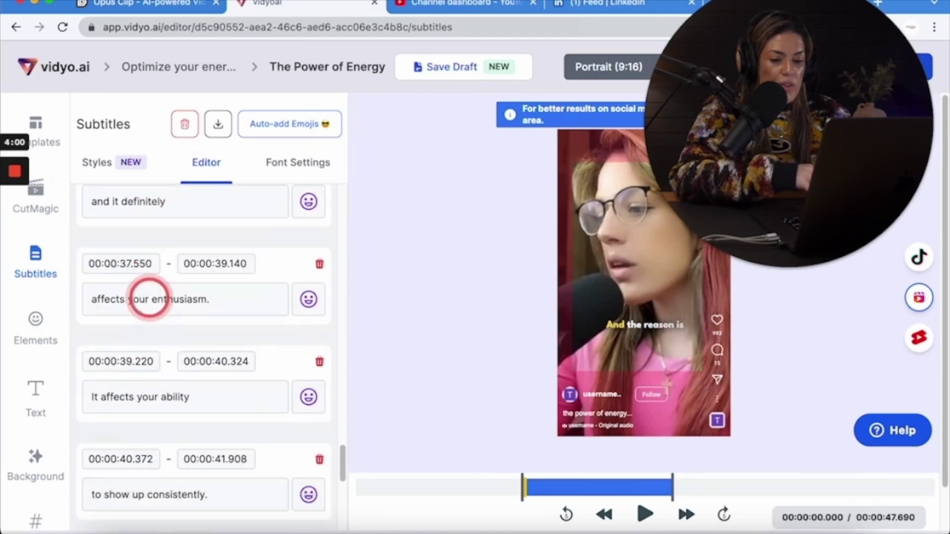
# Step: Apply the Outline effect to the subtitles from Font Settings
pyautogui.click(297, 163)
pyautogui.scroll(3, 248, 242)
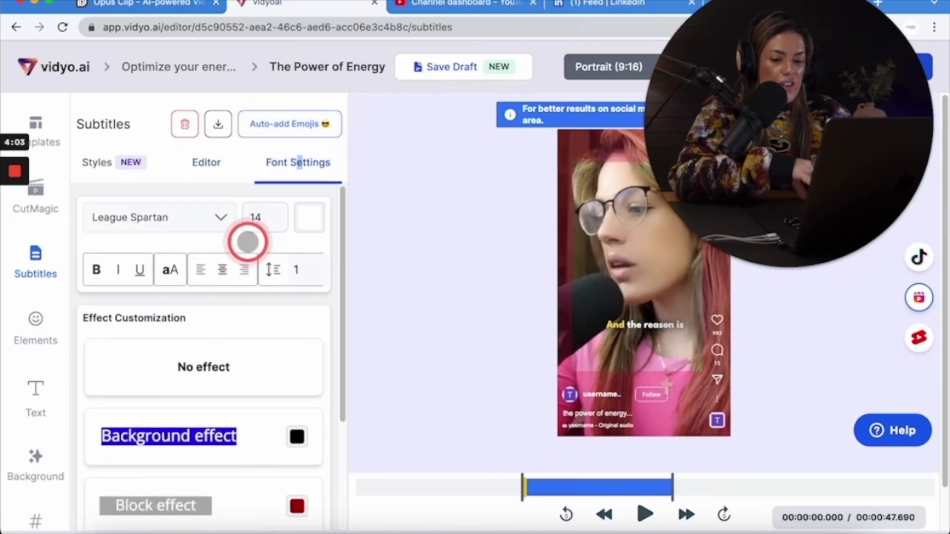
pyautogui.scroll(-3, 248, 239)
pyautogui.click(198, 429)
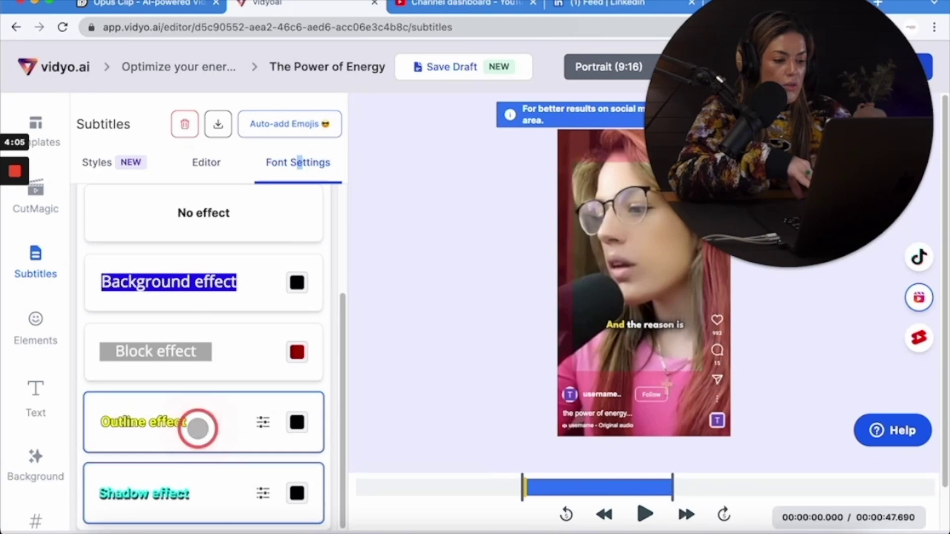
pyautogui.scroll(1, 275, 336)
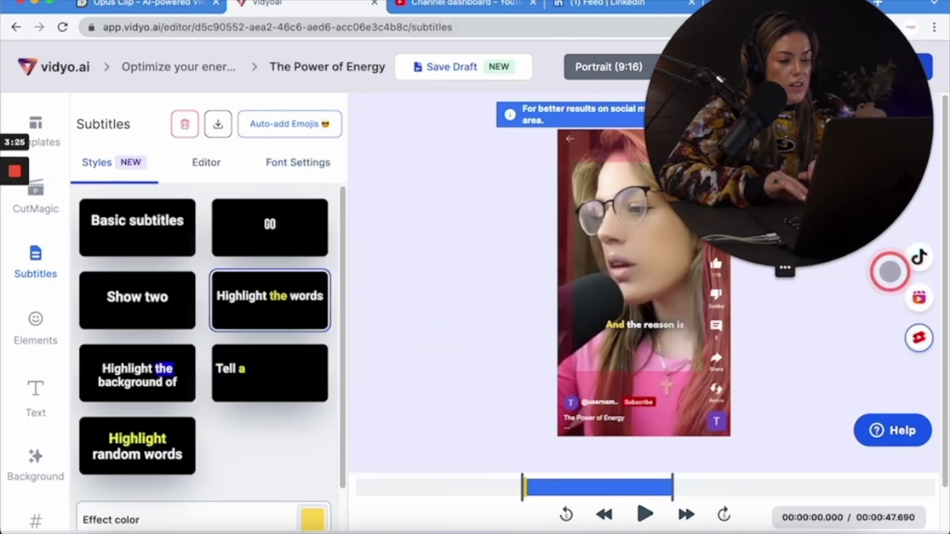
# Step: Preview the Reels layout, look over Background and AI Description, then bring up Download Video
pyautogui.click(919, 298)
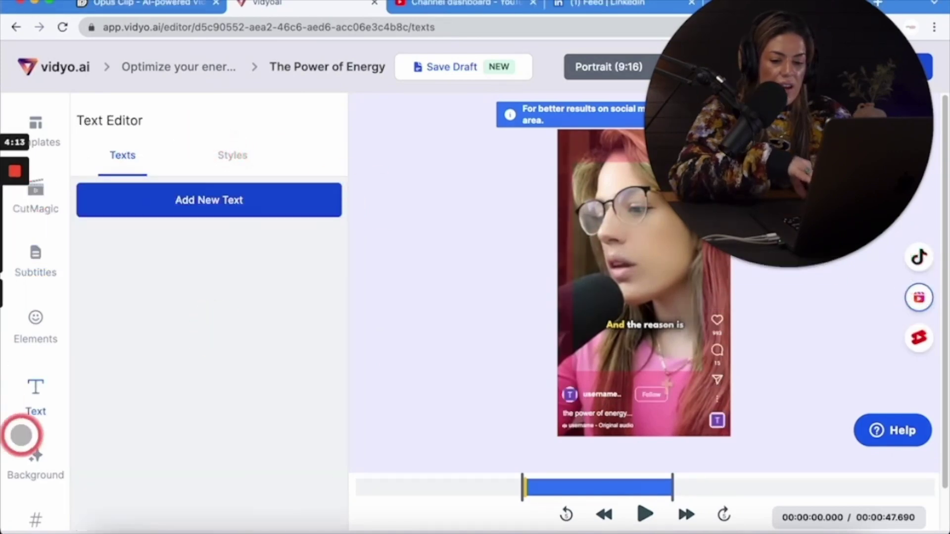
pyautogui.click(37, 456)
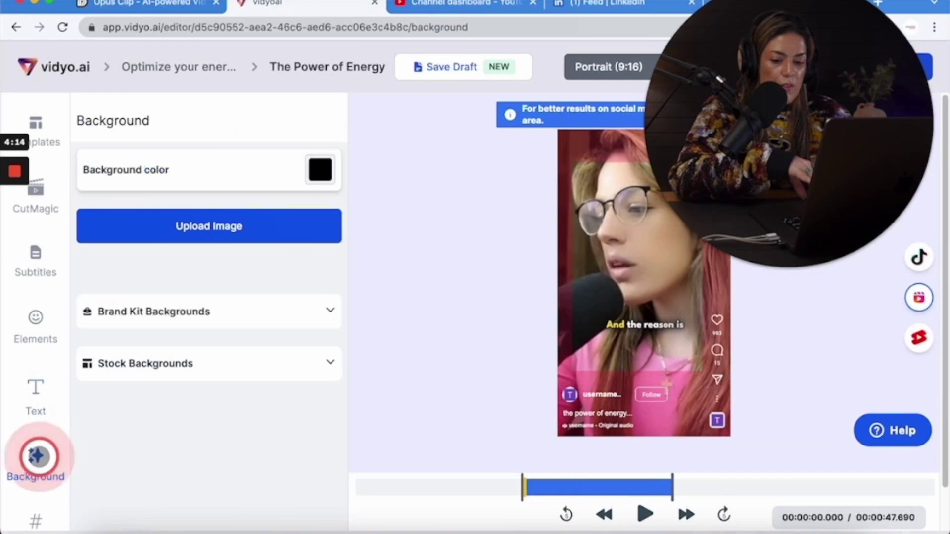
pyautogui.scroll(-1, 33, 455)
pyautogui.click(26, 467)
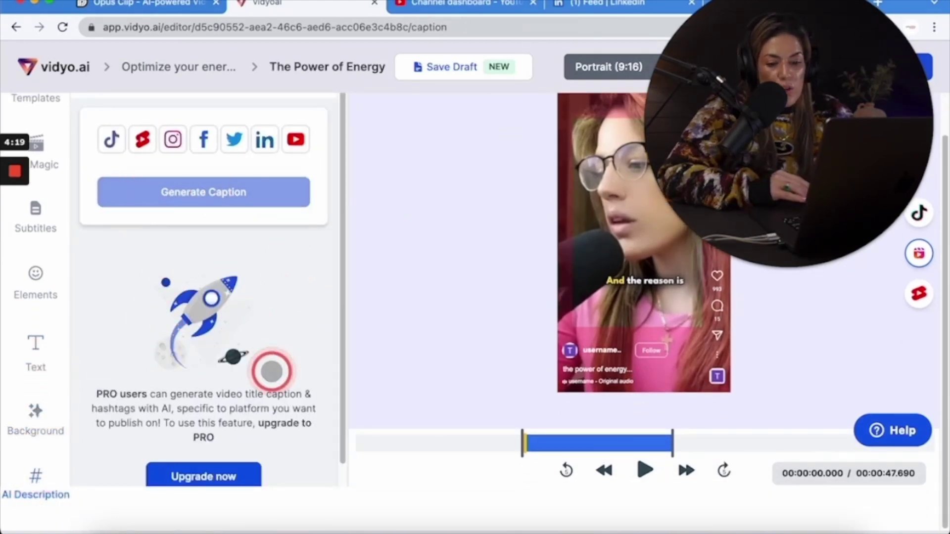
pyautogui.scroll(-1, 271, 371)
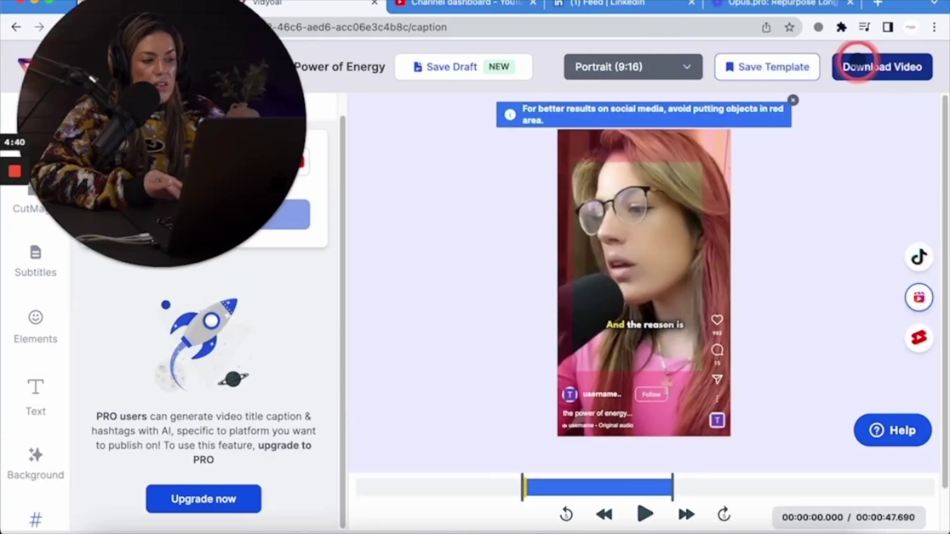
pyautogui.click(857, 63)
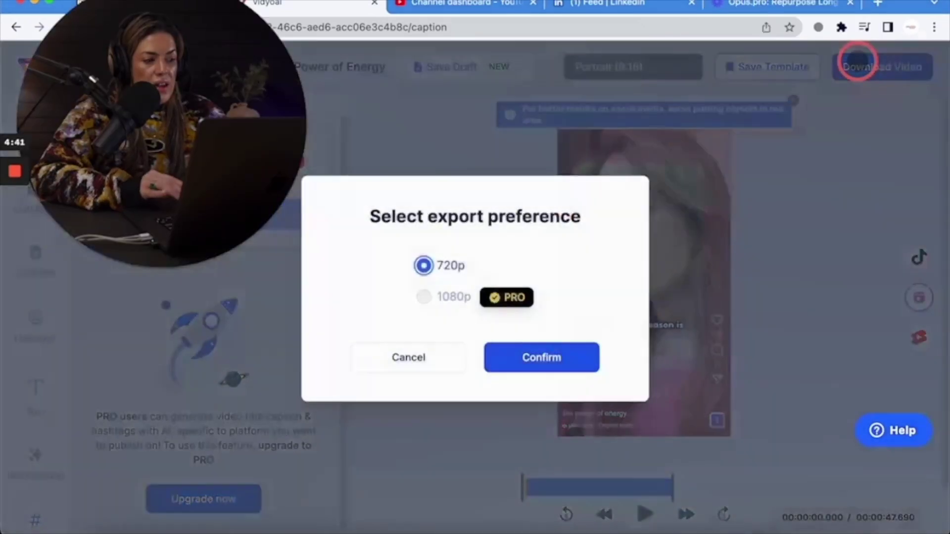
# Step: Export The Power of Energy at 720p, then open the How to Optimize Your Energy? short
pyautogui.click(424, 260)
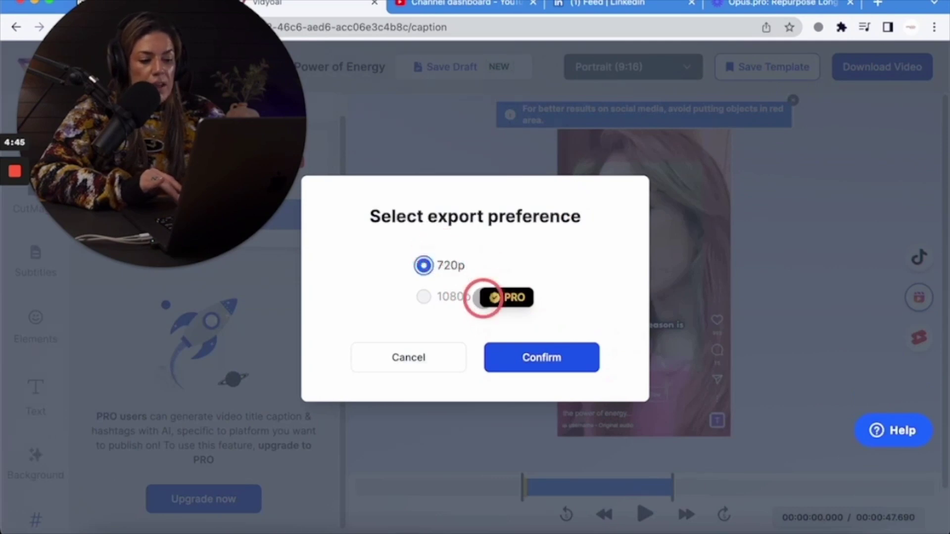
pyautogui.click(548, 366)
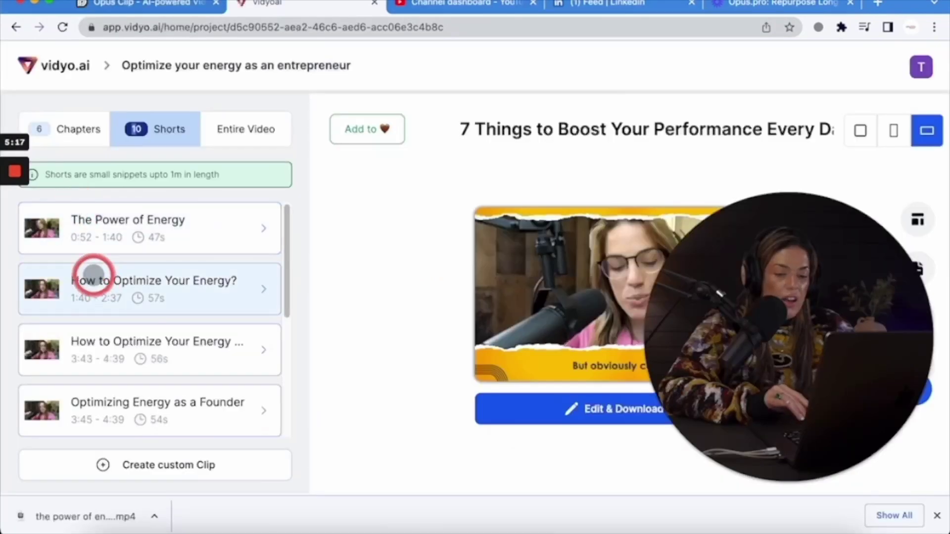
pyautogui.click(89, 282)
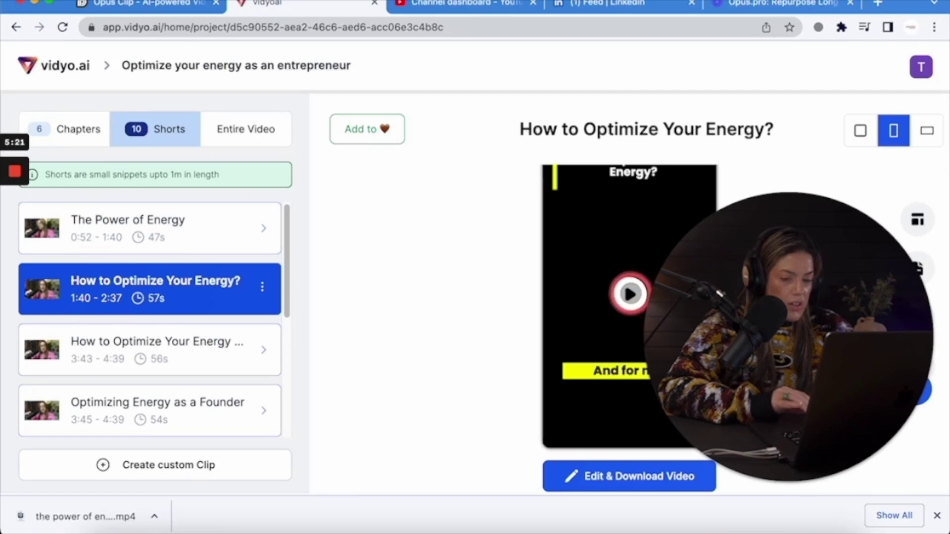
# Step: Play the How to Optimize Your Energy? short's preview
pyautogui.click(631, 295)
pyautogui.moveTo(802, 322); pyautogui.dragTo(349, 128)
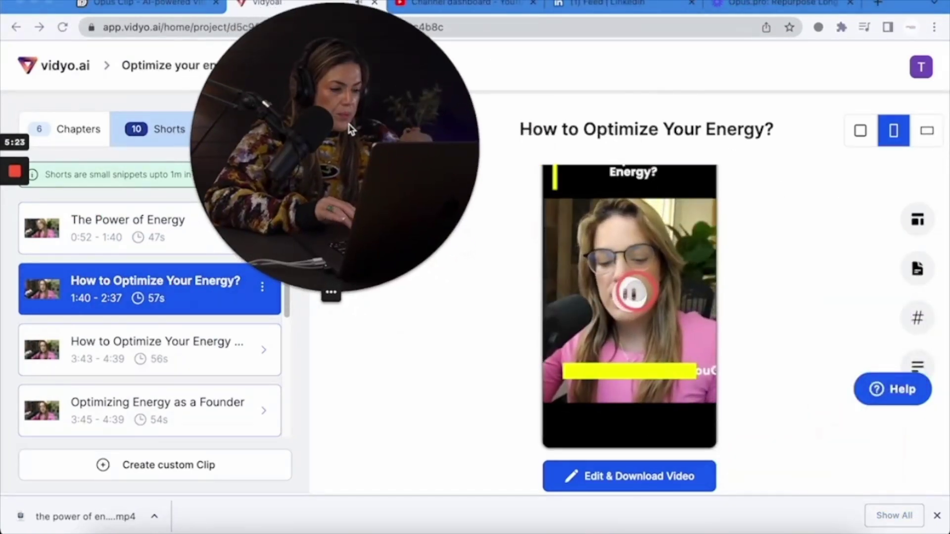
pyautogui.click(483, 229)
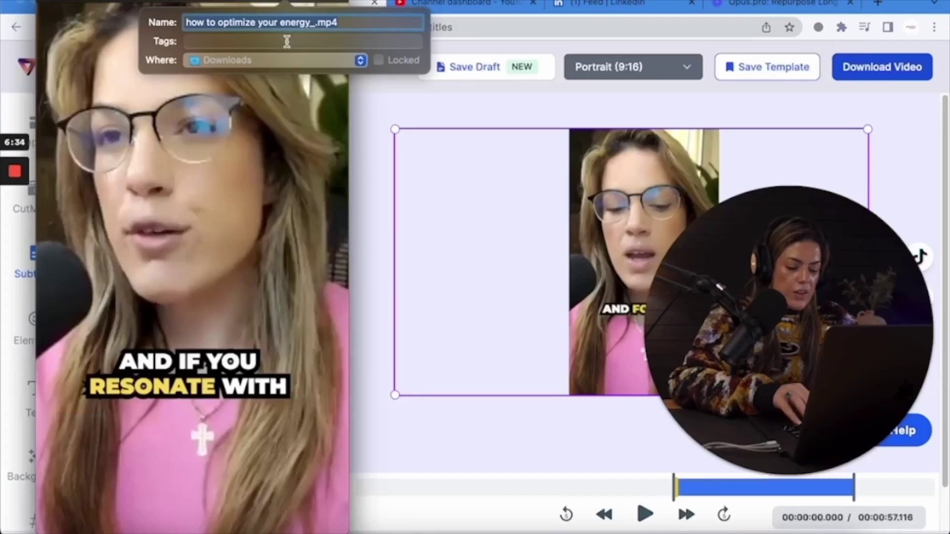
# Step: Save the downloaded clip as 'Vidyo - Test Clip' and return to the project's shorts
pyautogui.write('Vid')
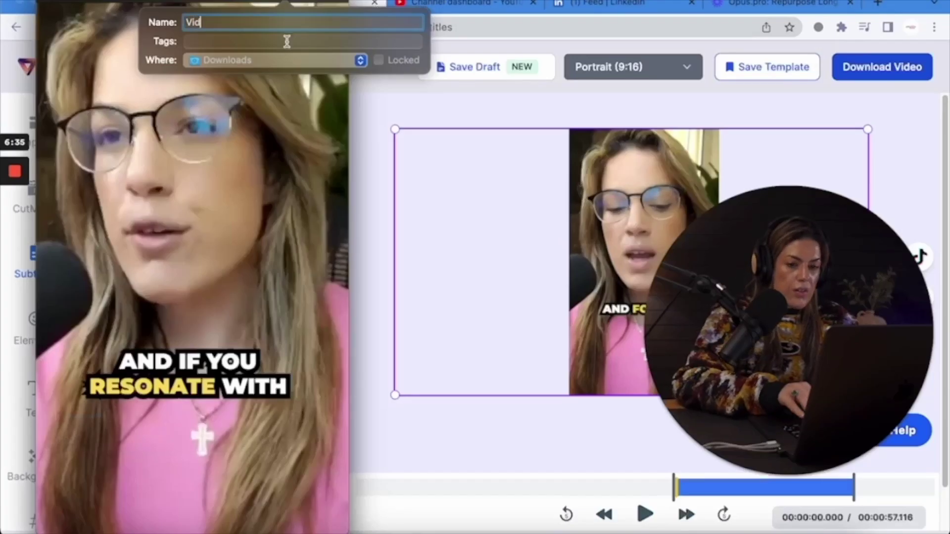
pyautogui.write('yo - Test Clip')
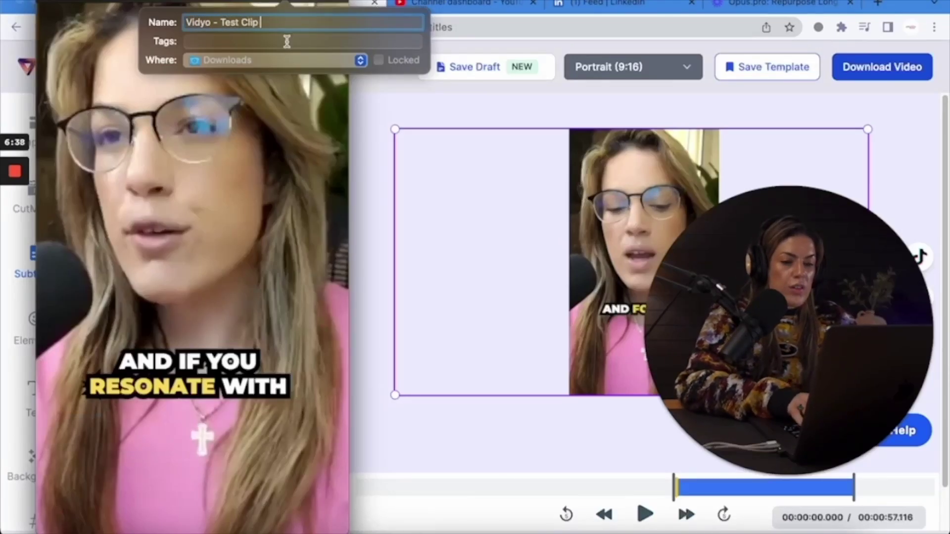
pyautogui.press('Return')
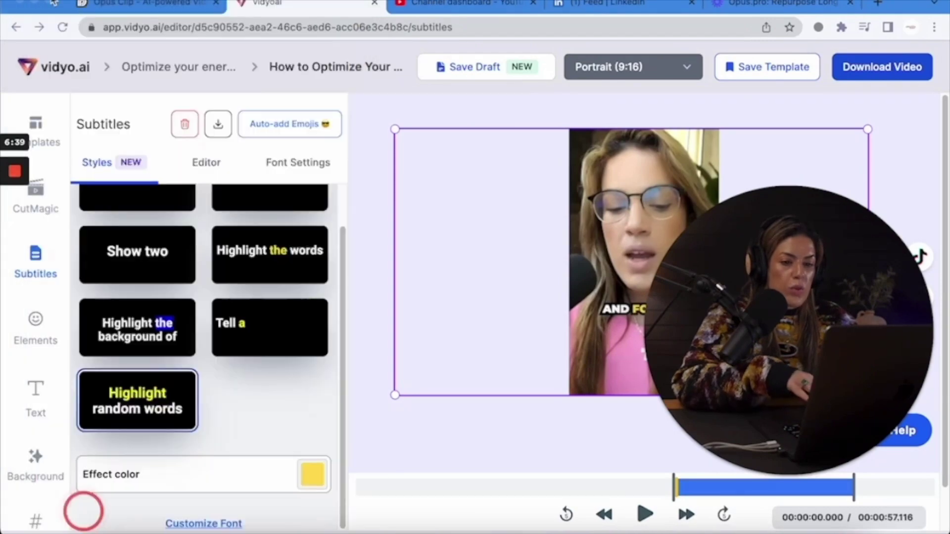
pyautogui.click(83, 511)
pyautogui.click(159, 70)
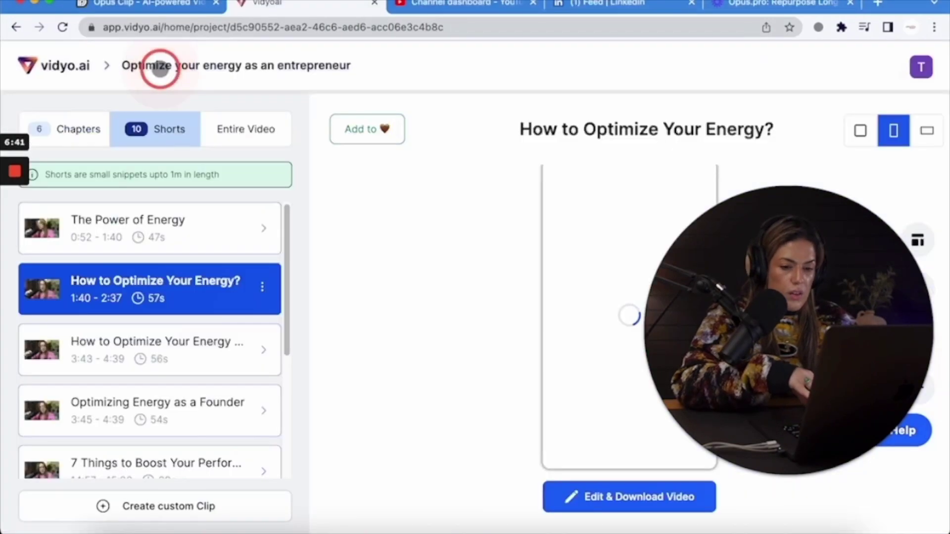
# Step: Select the 3:43–4:39 Gratitude Training short and open it with Edit & Download Video
pyautogui.click(163, 364)
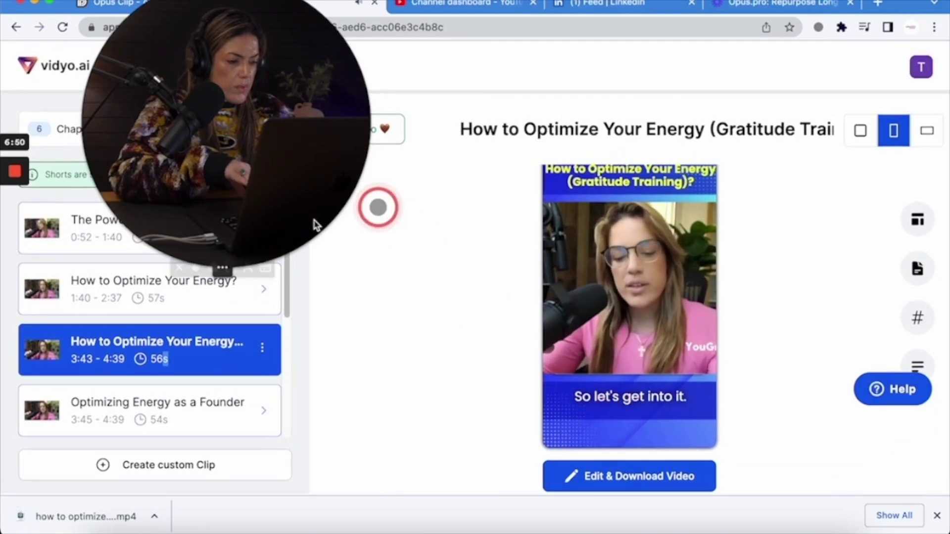
pyautogui.scroll(-2, 208, 361)
pyautogui.scroll(-1, 207, 360)
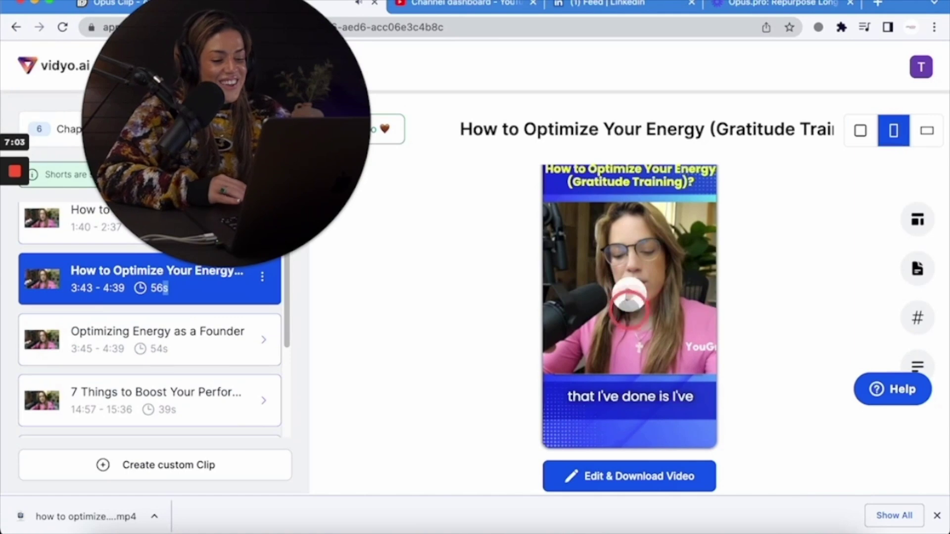
pyautogui.click(662, 476)
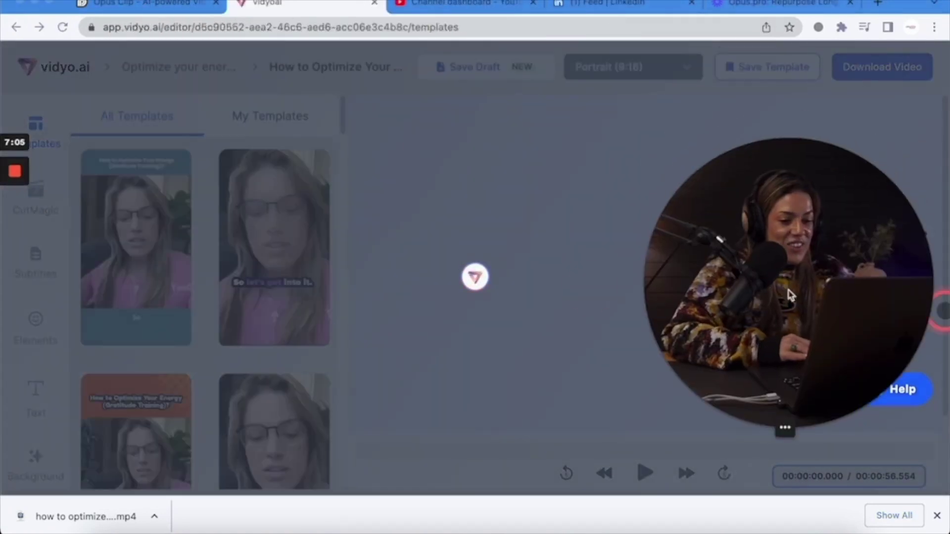
pyautogui.write('d')
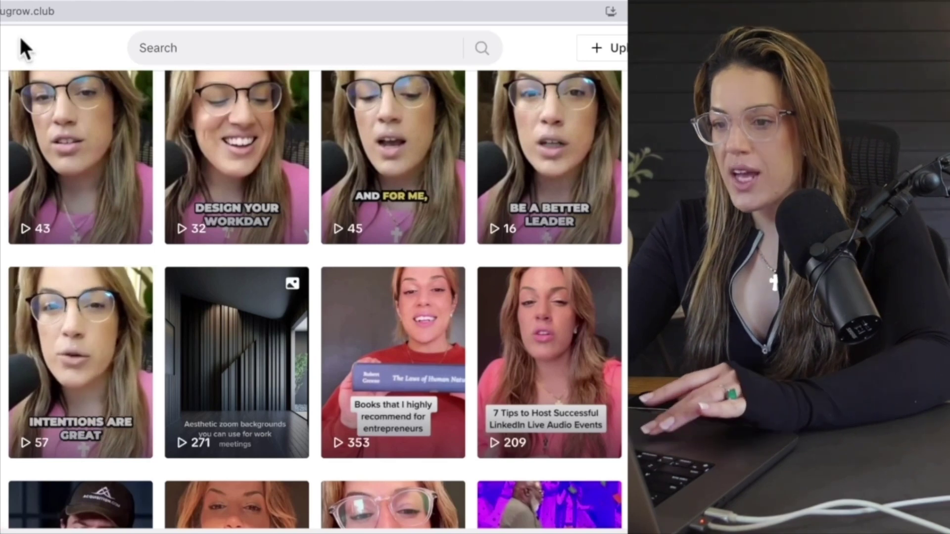
# Step: Add the first tool's view counts in Calculator: 57 + 16 + 32 = 105
pyautogui.click(276, 242)
pyautogui.click(232, 206)
pyautogui.click(364, 277)
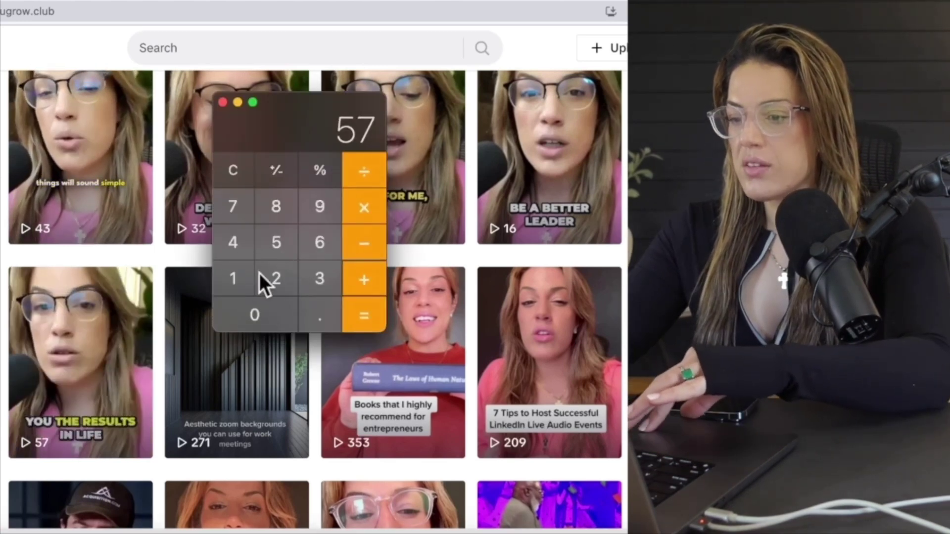
pyautogui.click(232, 277)
pyautogui.click(320, 242)
pyautogui.click(364, 280)
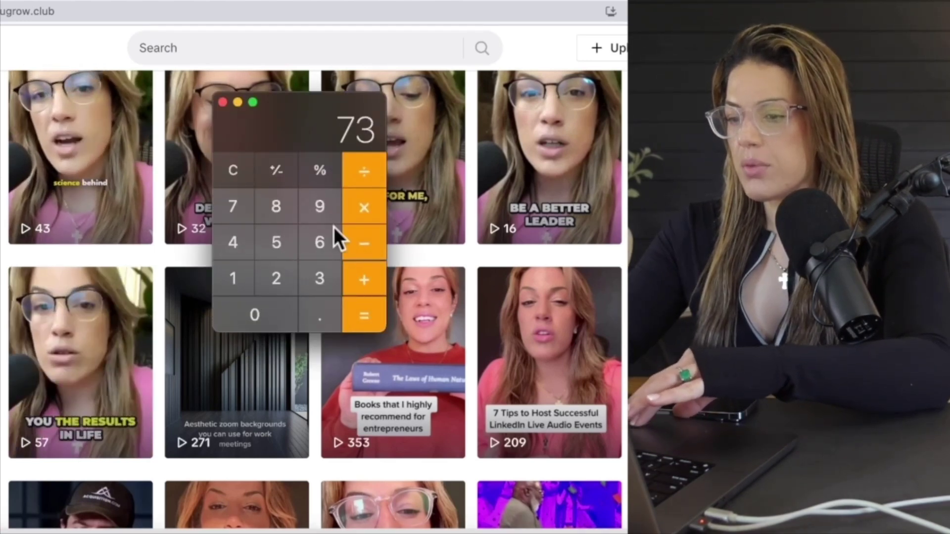
pyautogui.click(319, 278)
pyautogui.click(276, 278)
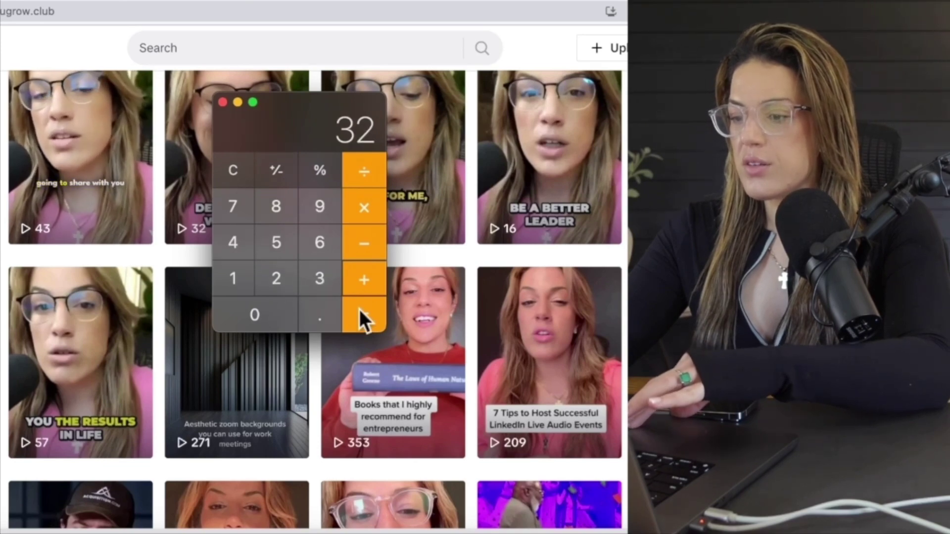
pyautogui.click(364, 314)
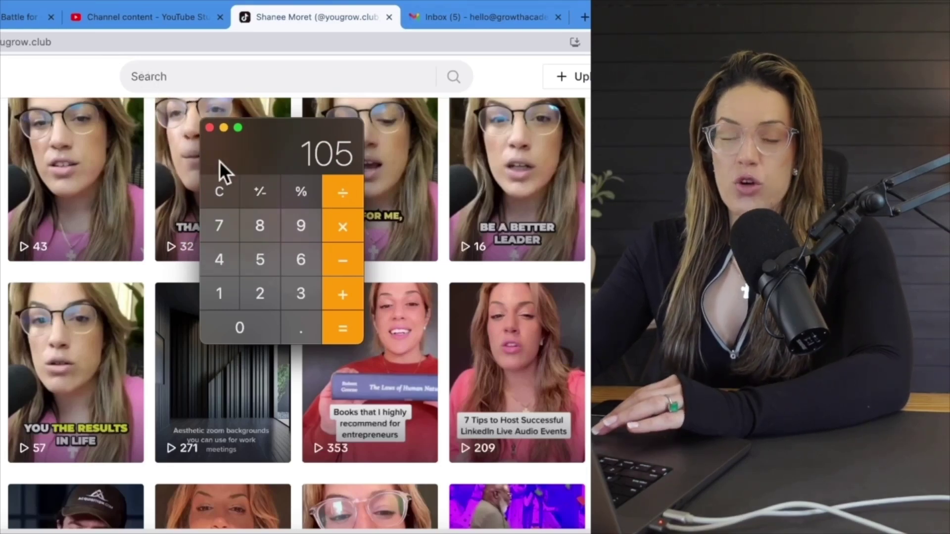
# Step: Clear and total the second set, 51 + 45 + 43 = 139, then quit Calculator
pyautogui.press('Escape')
pyautogui.moveTo(248, 147); pyautogui.dragTo(367, 157)
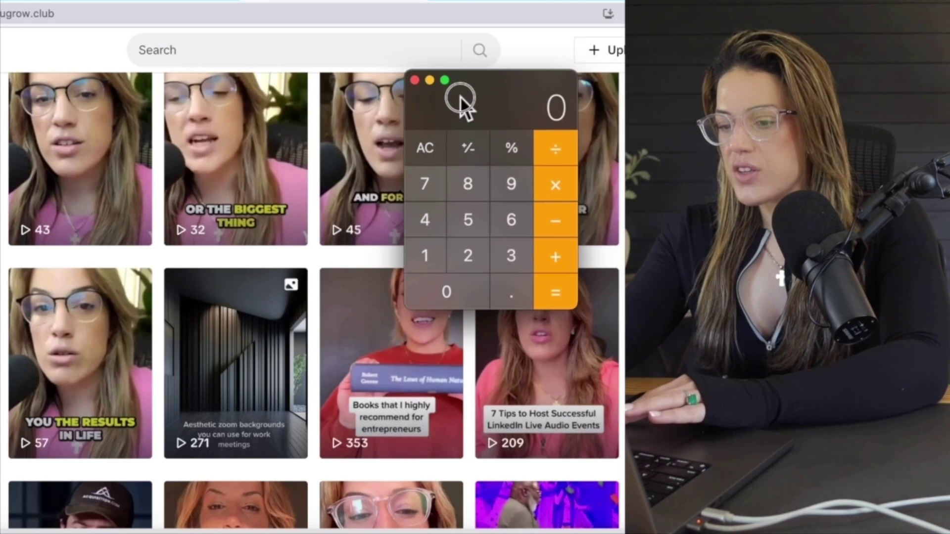
pyautogui.click(375, 283)
pyautogui.click(329, 317)
pyautogui.click(453, 316)
pyautogui.moveTo(377, 173); pyautogui.dragTo(462, 168)
pyautogui.click(415, 273)
pyautogui.click(455, 274)
pyautogui.click(542, 313)
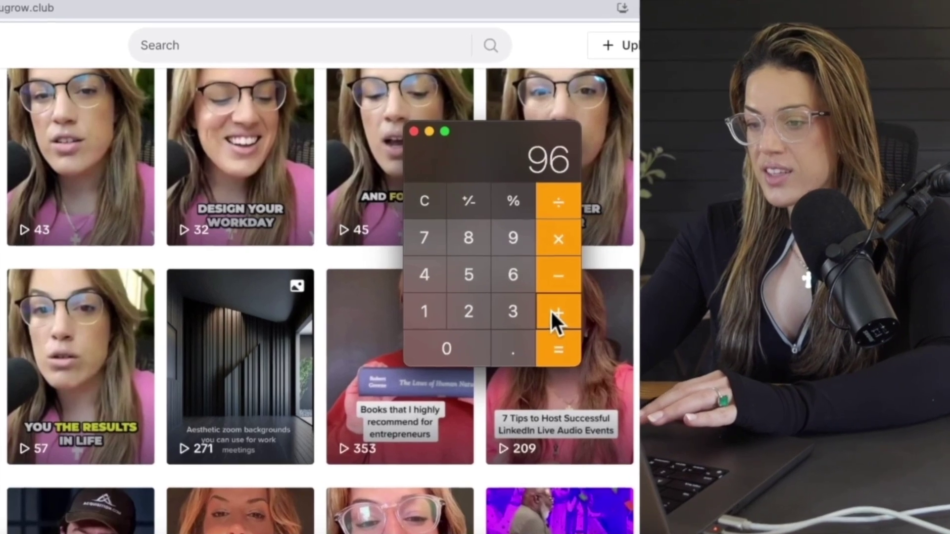
pyautogui.press('4')
pyautogui.click(517, 306)
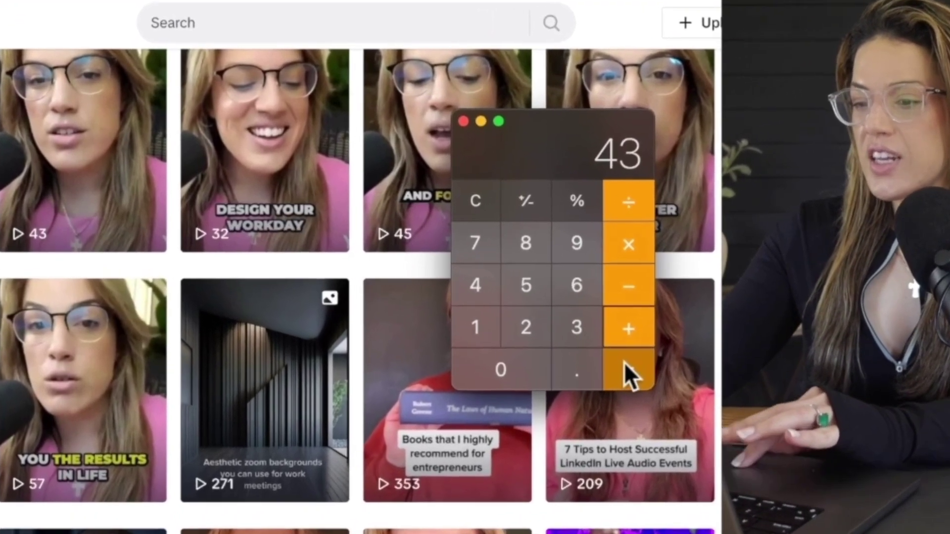
pyautogui.click(569, 348)
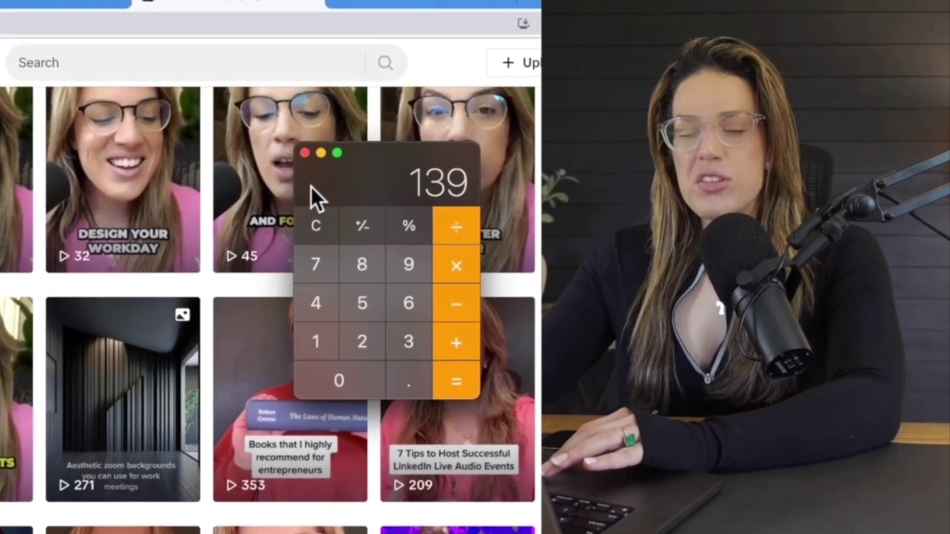
pyautogui.press('super+q')
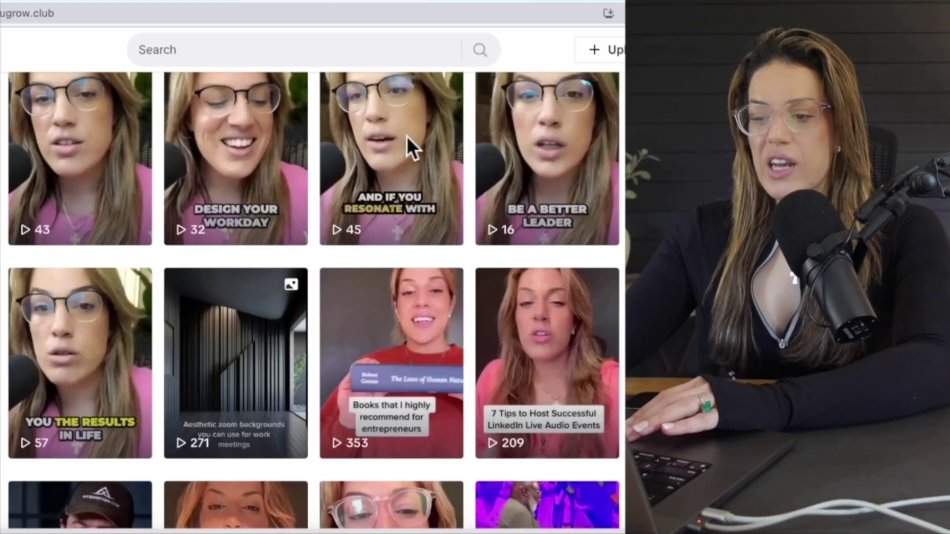